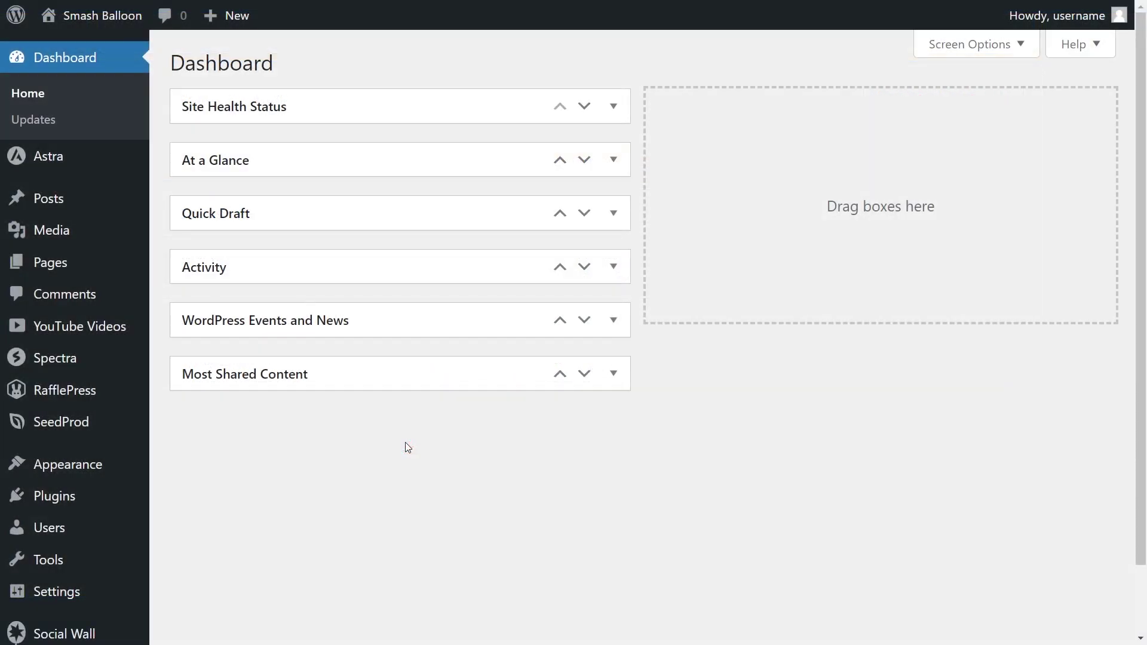
- Install the plugin from the uploaded file Reviews-Feed-Pro-1.3.zip and activate it
{"action": "mouse_move", "coordinate": [70, 504]}
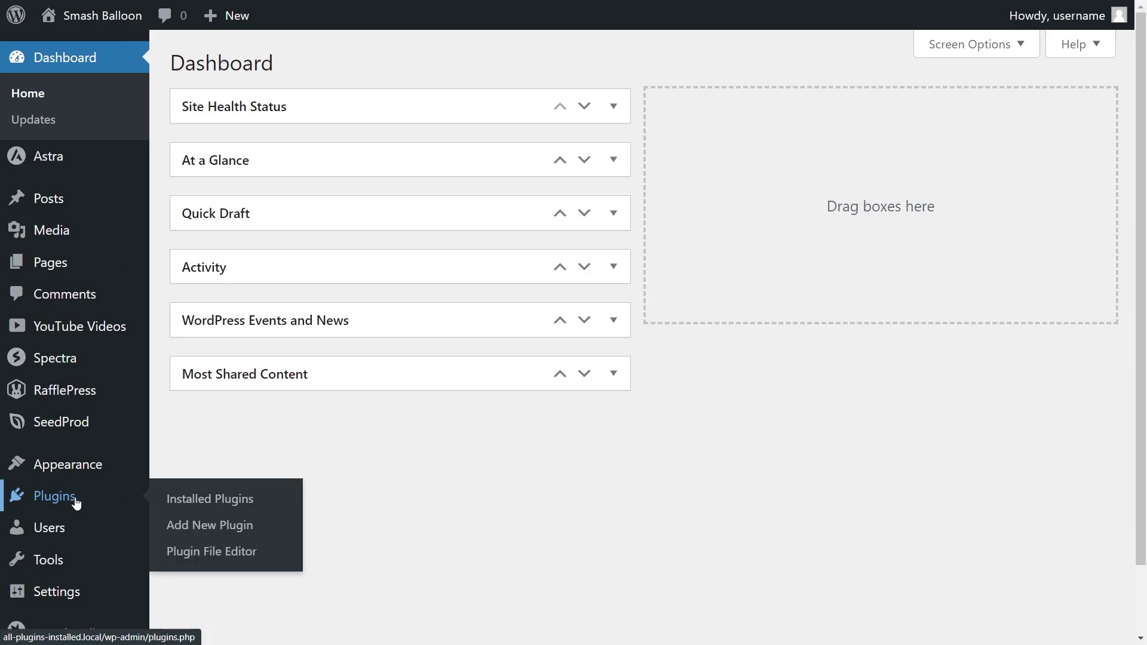
{"action": "left_click", "coordinate": [195, 526]}
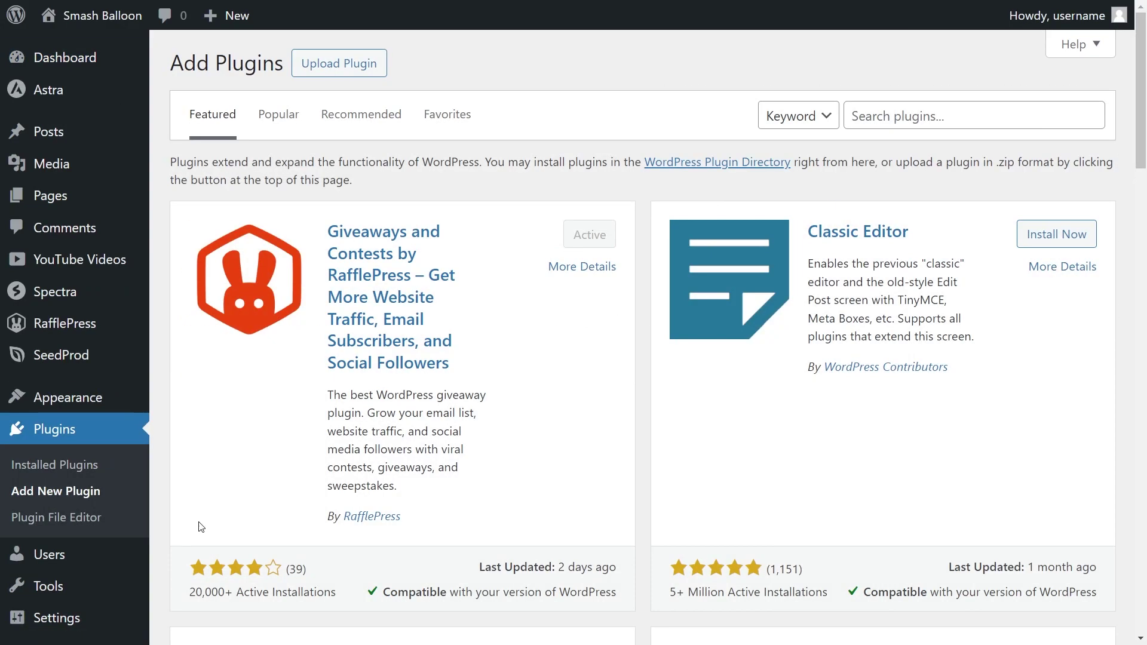
{"action": "left_click", "coordinate": [350, 74]}
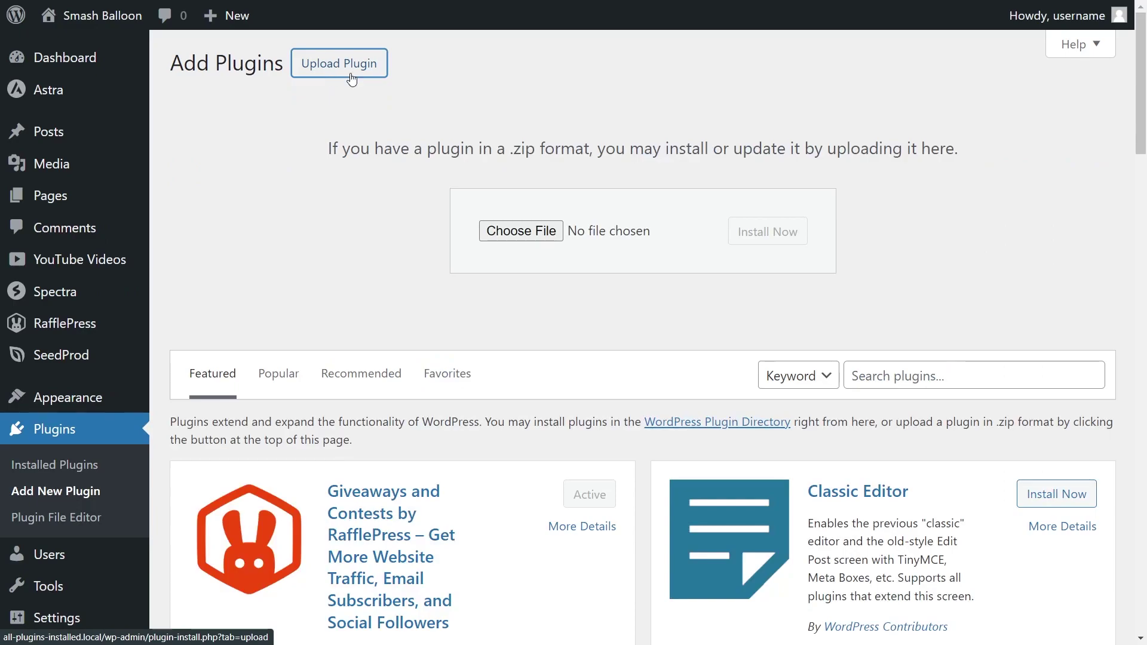
{"action": "left_click", "coordinate": [509, 232]}
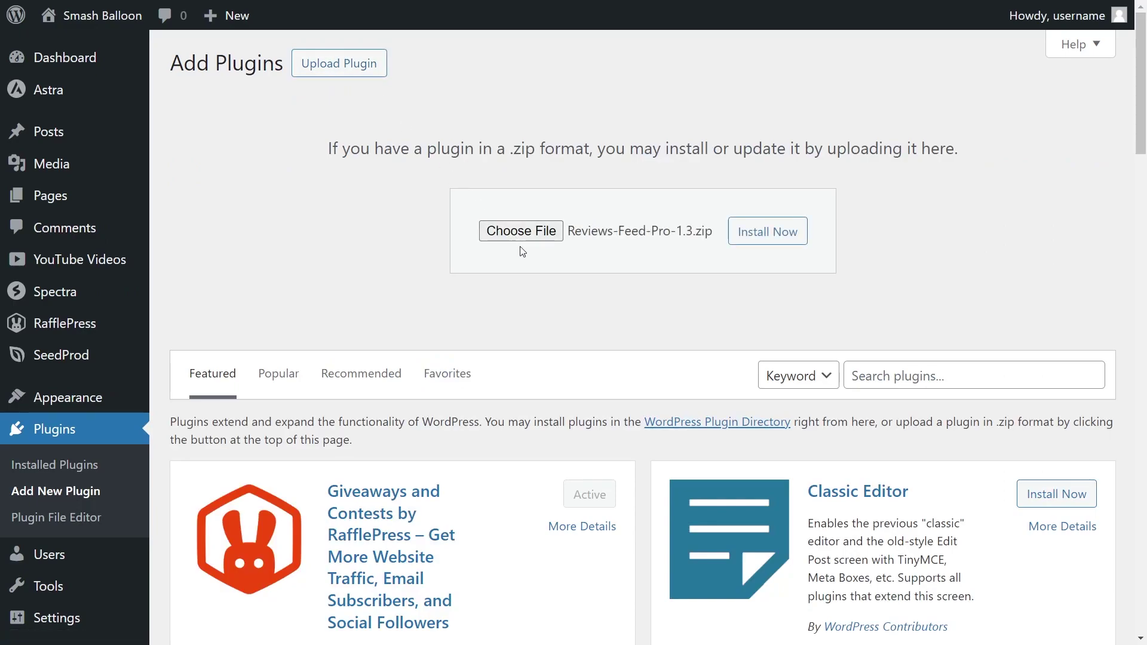
{"action": "left_click", "coordinate": [746, 245]}
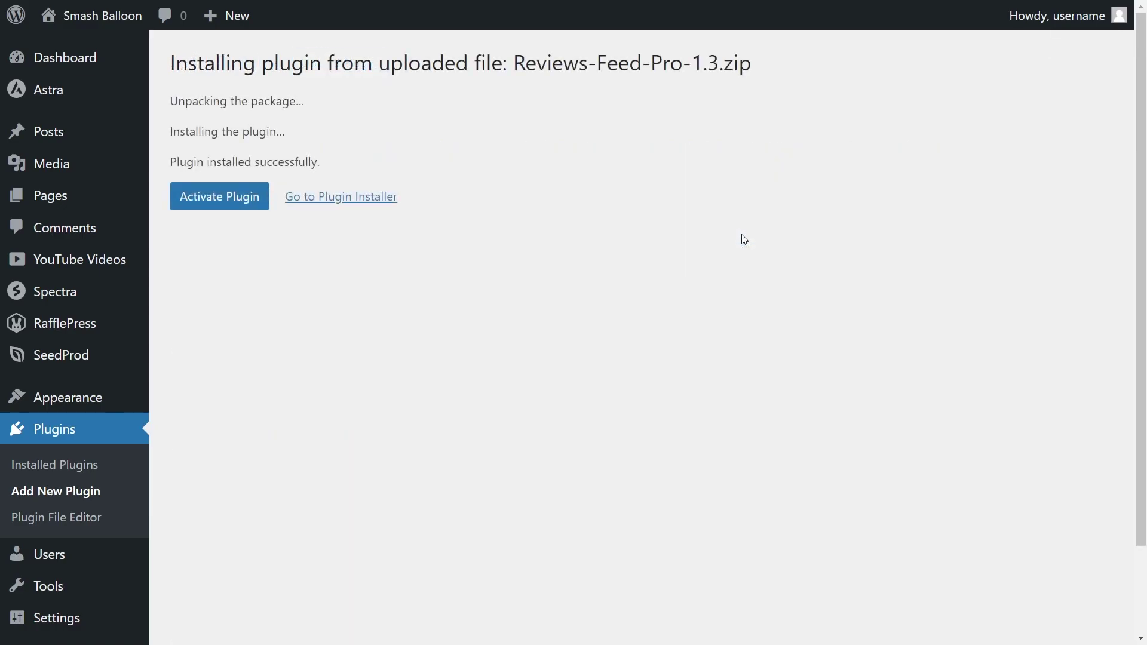
{"action": "left_click", "coordinate": [245, 215]}
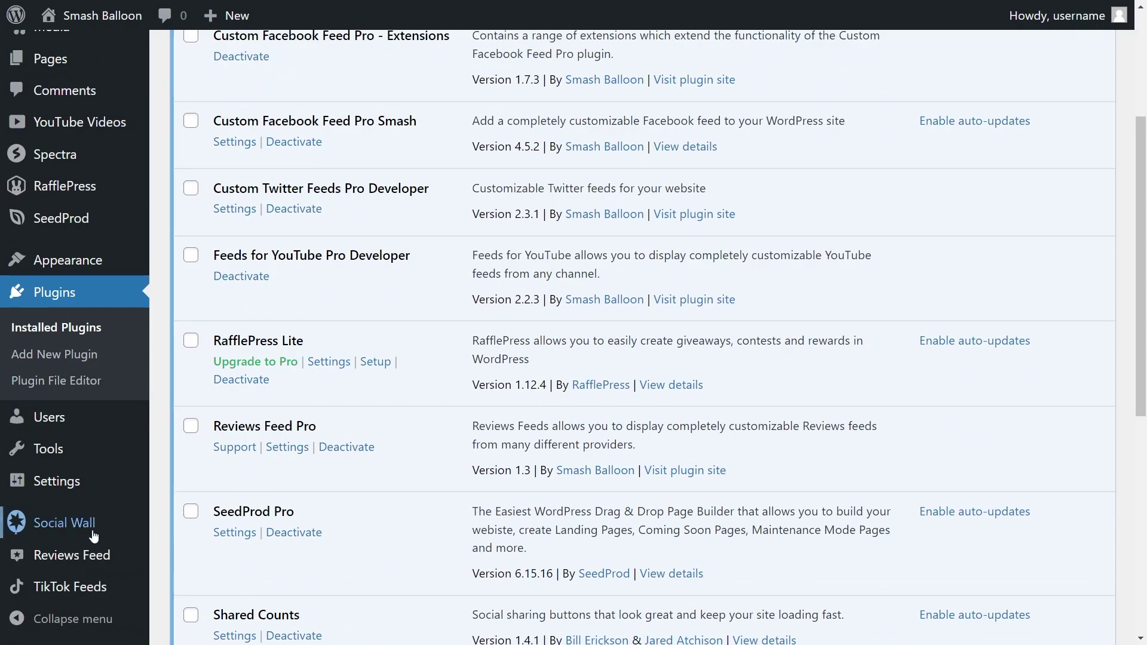
- Open the Reviews Feed page and activate the plugin with the license key
{"action": "left_click", "coordinate": [102, 561]}
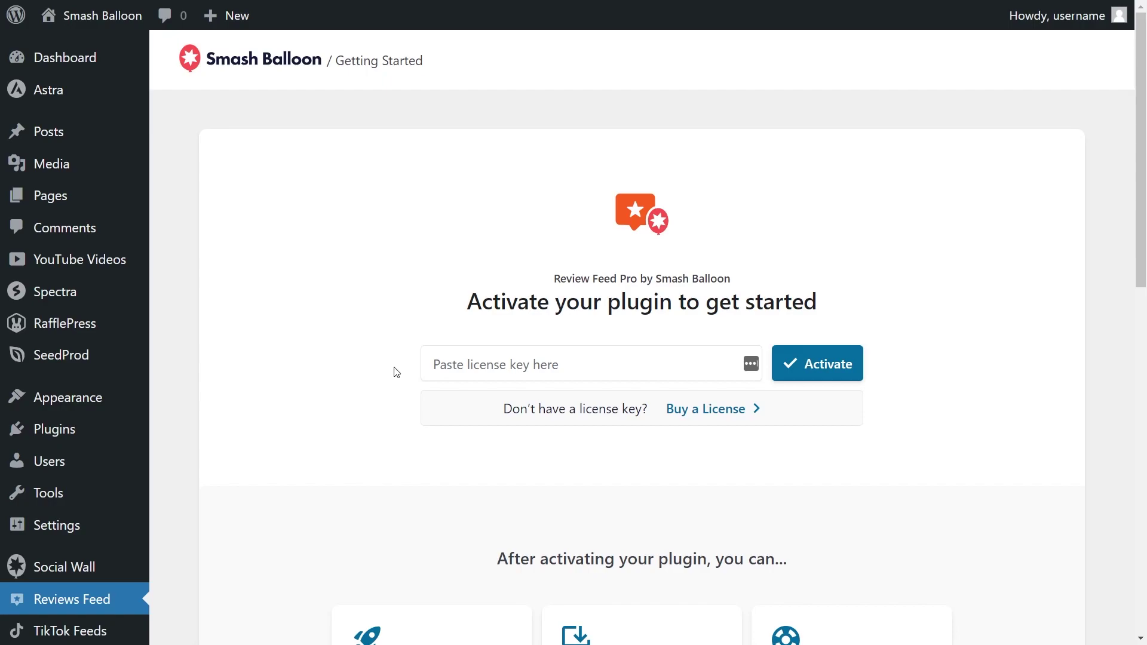
{"action": "left_click", "coordinate": [442, 365]}
{"action": "key", "text": "ctrl+v"}
{"action": "left_click", "coordinate": [797, 367]}
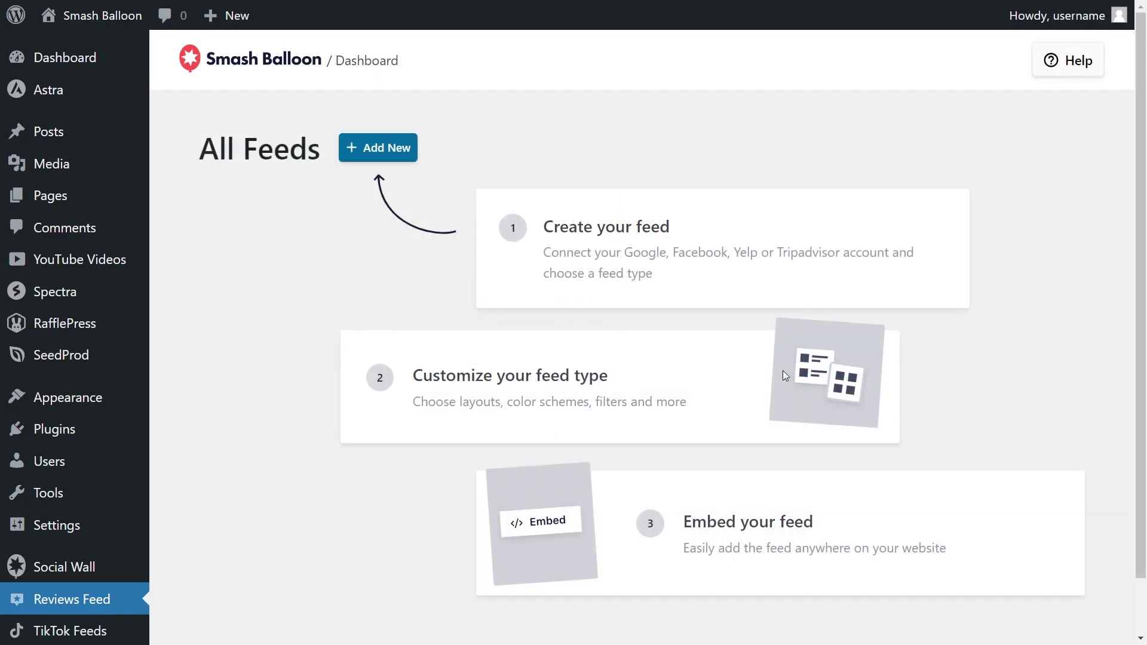
- Create a new review feed and choose Google as the source type to add
{"action": "left_click", "coordinate": [392, 150]}
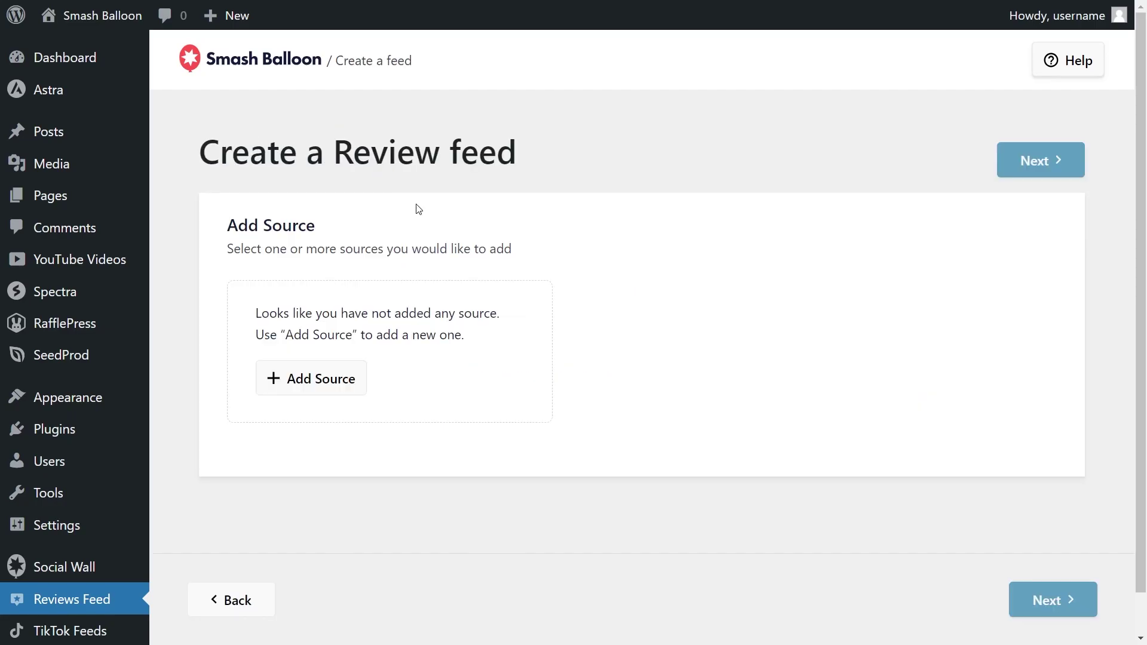
{"action": "left_click", "coordinate": [324, 378]}
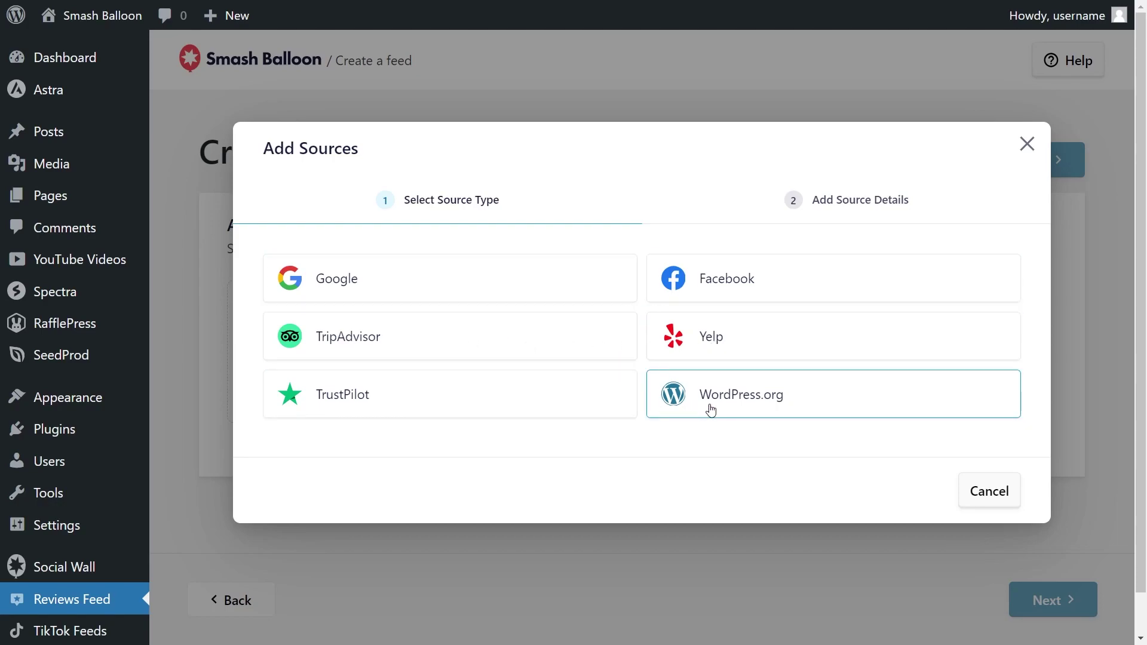
{"action": "left_click", "coordinate": [421, 291]}
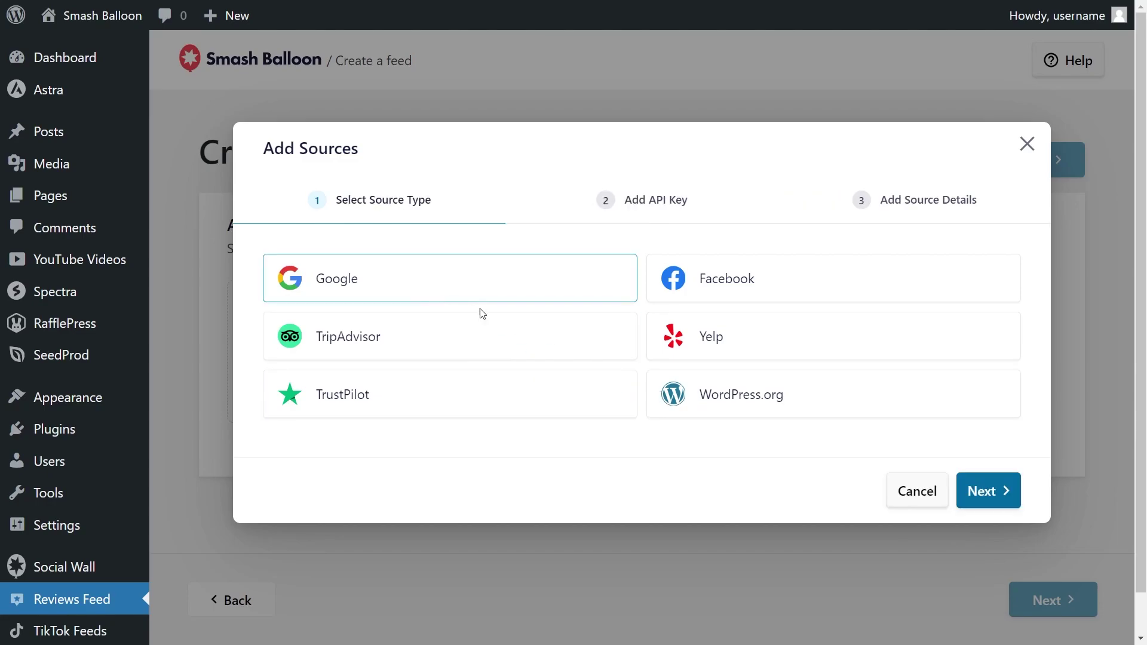
{"action": "left_click", "coordinate": [964, 477]}
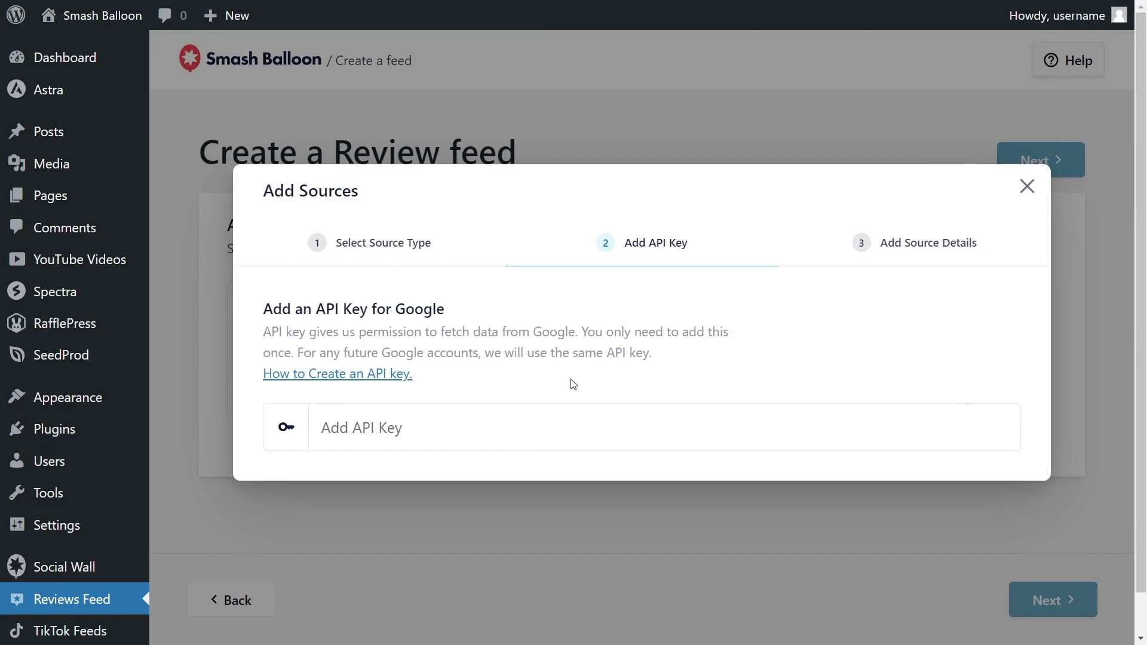
- Enter the Google API key for the source and continue to the source details
{"action": "left_click", "coordinate": [481, 426]}
{"action": "key", "text": "ctrl+v"}
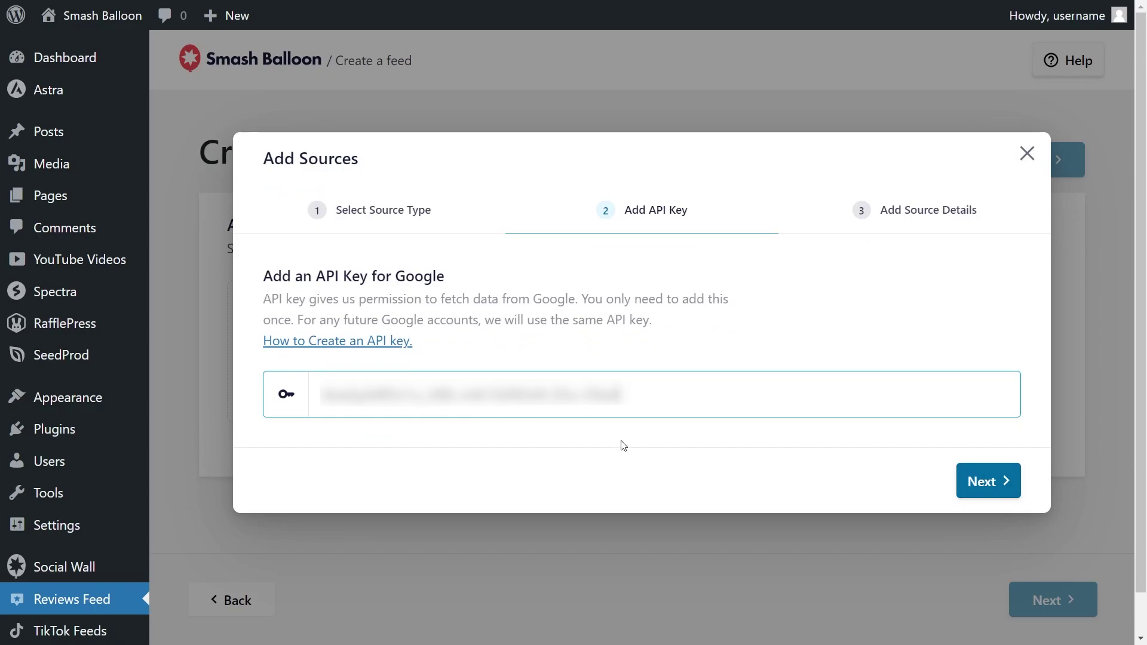
{"action": "left_click", "coordinate": [972, 486]}
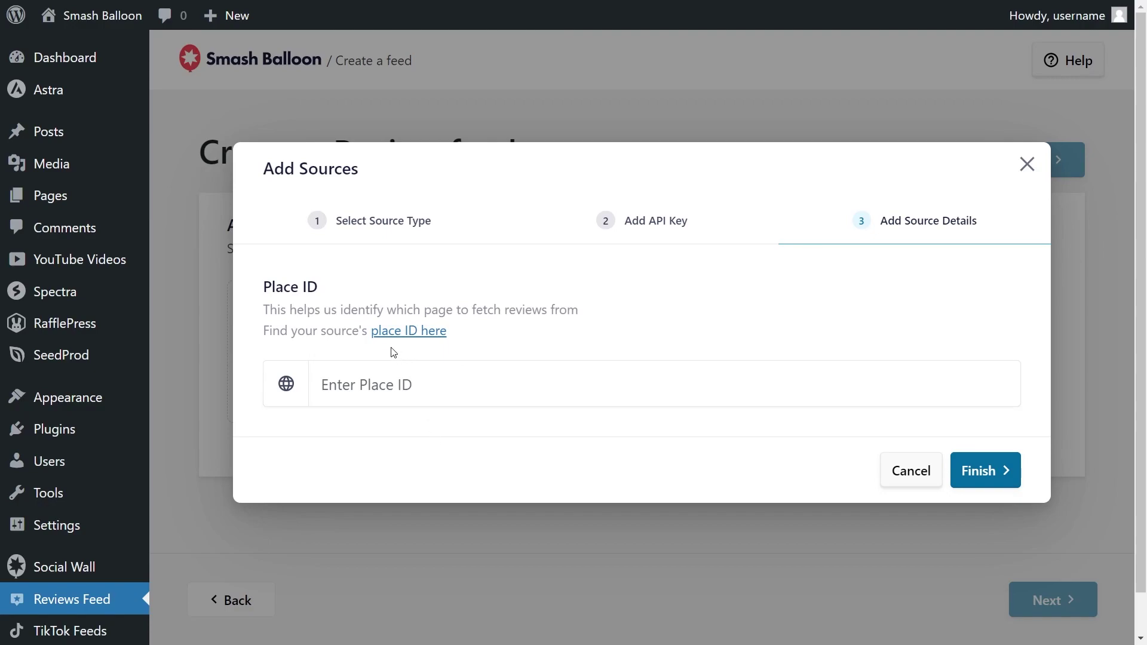
- Look up Angelina Bakery Times Square NYC in Google's place ID finder and copy its Place ID
{"action": "left_click", "coordinate": [385, 333]}
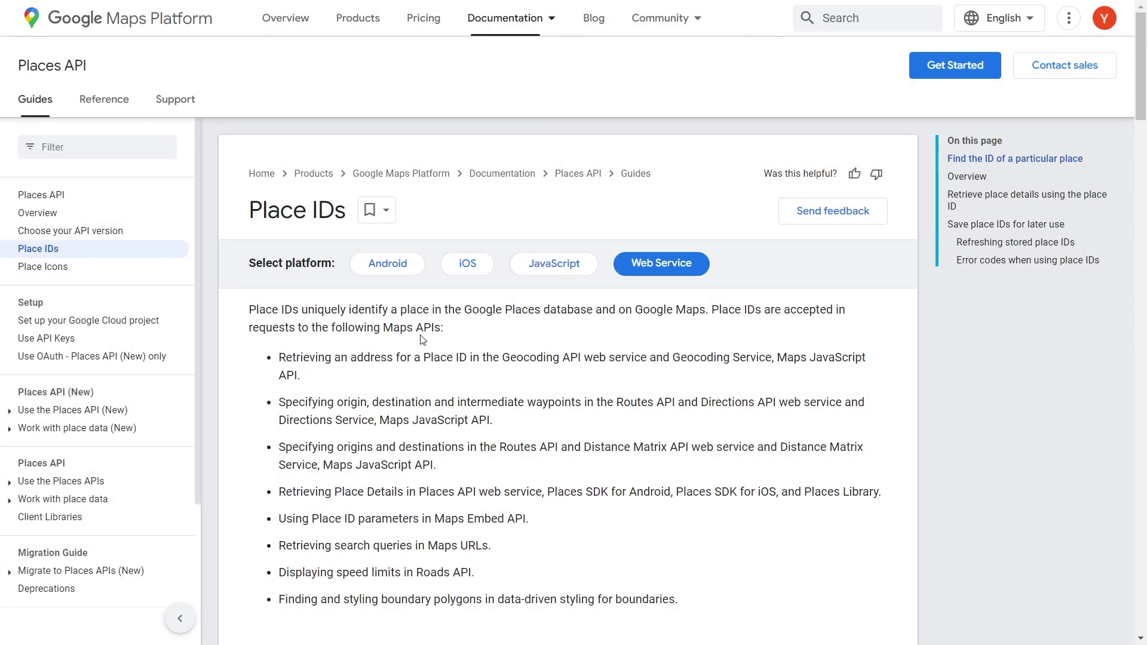
{"action": "scroll", "coordinate": [935, 437], "scroll_direction": "down", "scroll_amount": 7}
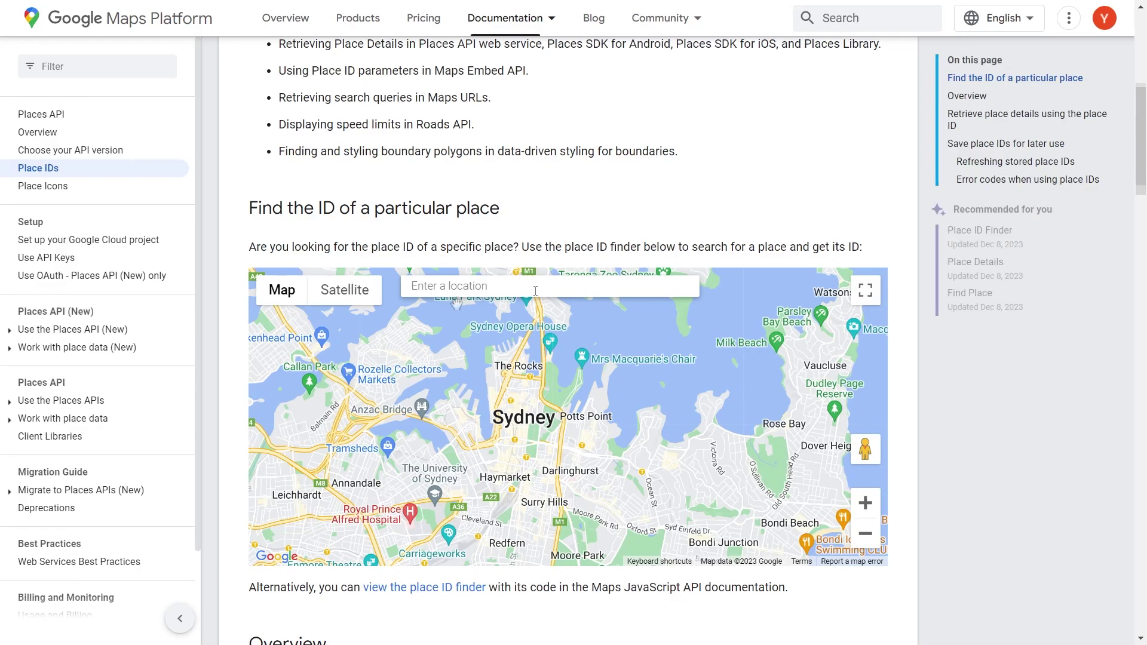
{"action": "left_click", "coordinate": [452, 288]}
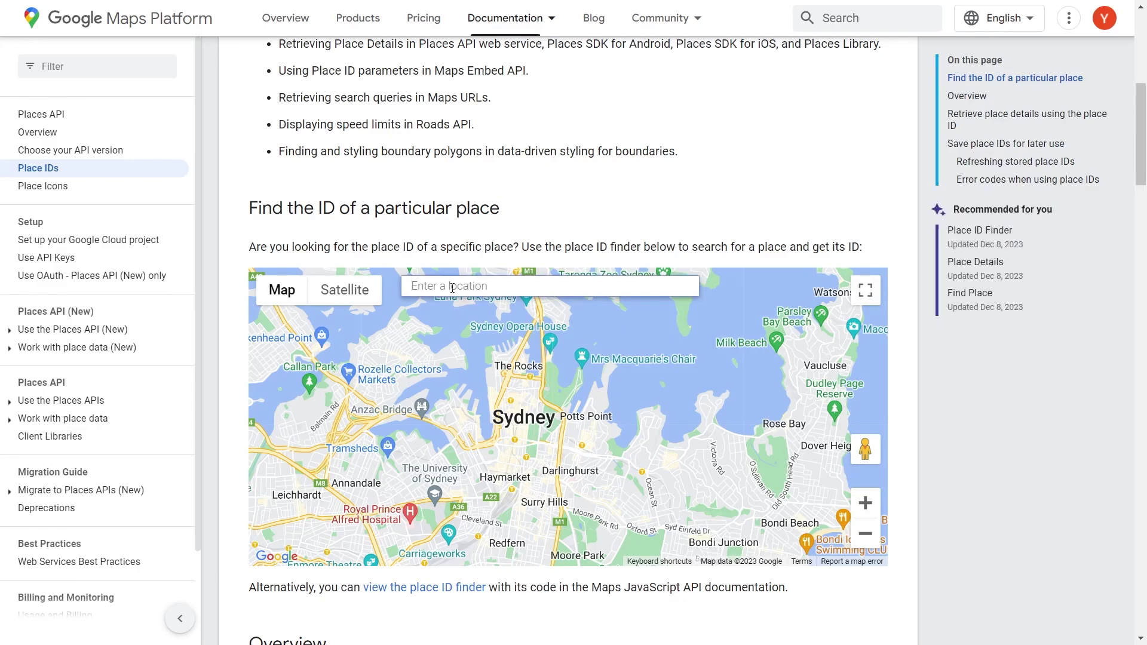
{"action": "type", "text": "Angelina Bakery"}
{"action": "left_click", "coordinate": [461, 309]}
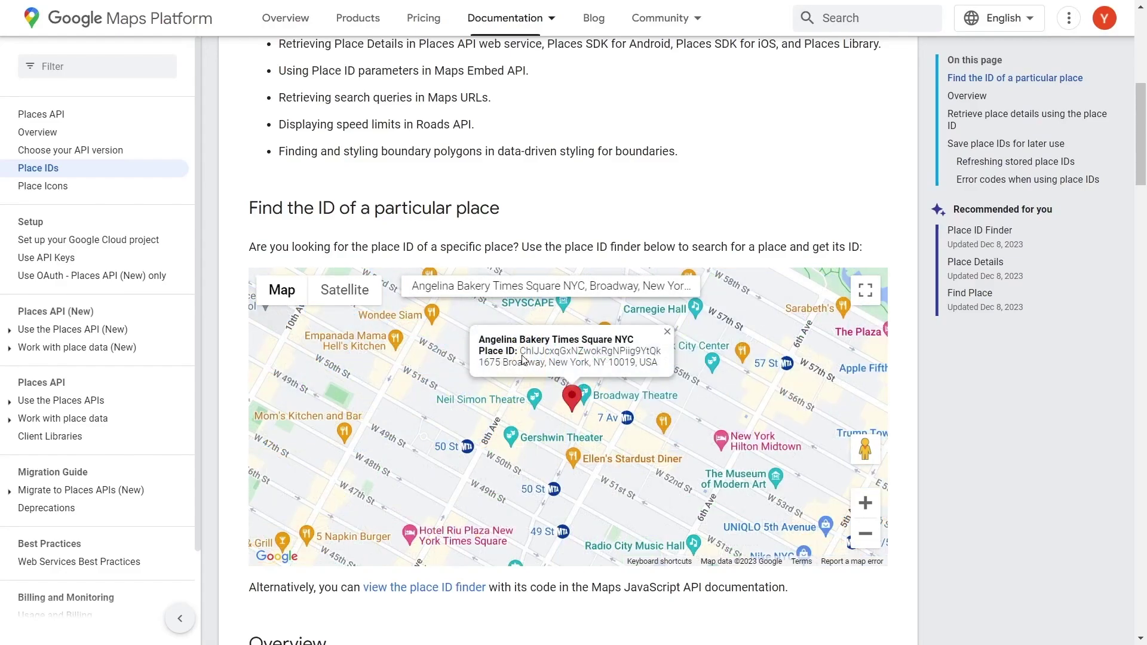
{"action": "double_click", "coordinate": [595, 356]}
{"action": "key", "text": "ctrl+c"}
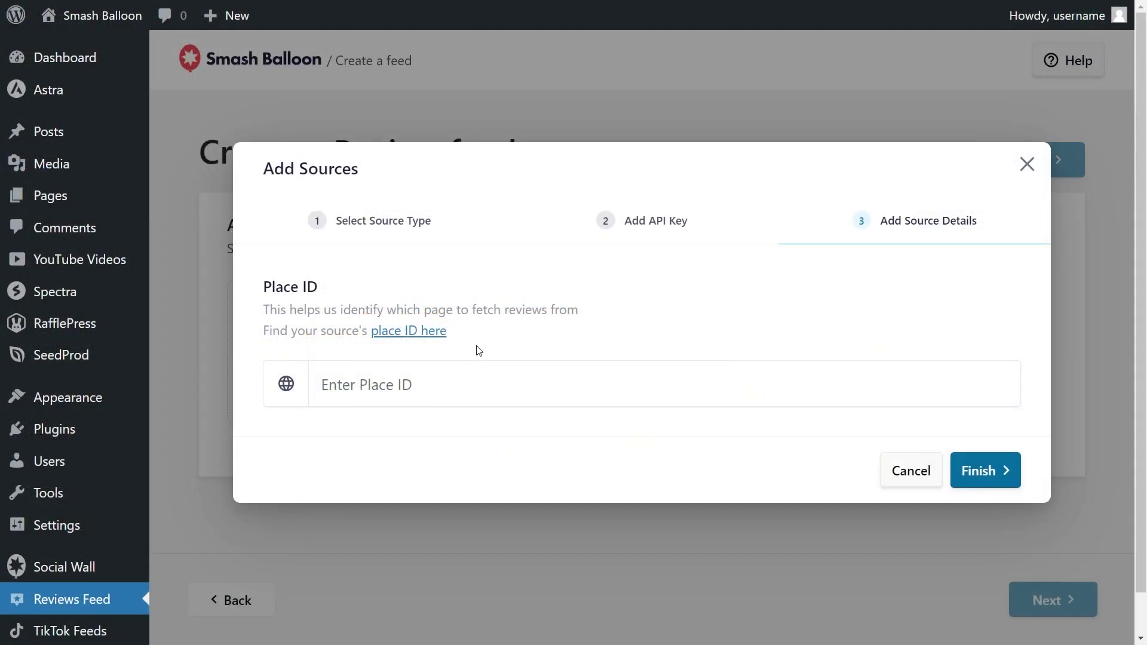
- Paste the copied Place ID into the Google source details and finish adding the source
{"action": "left_click", "coordinate": [409, 379]}
{"action": "key", "text": "ctrl+v"}
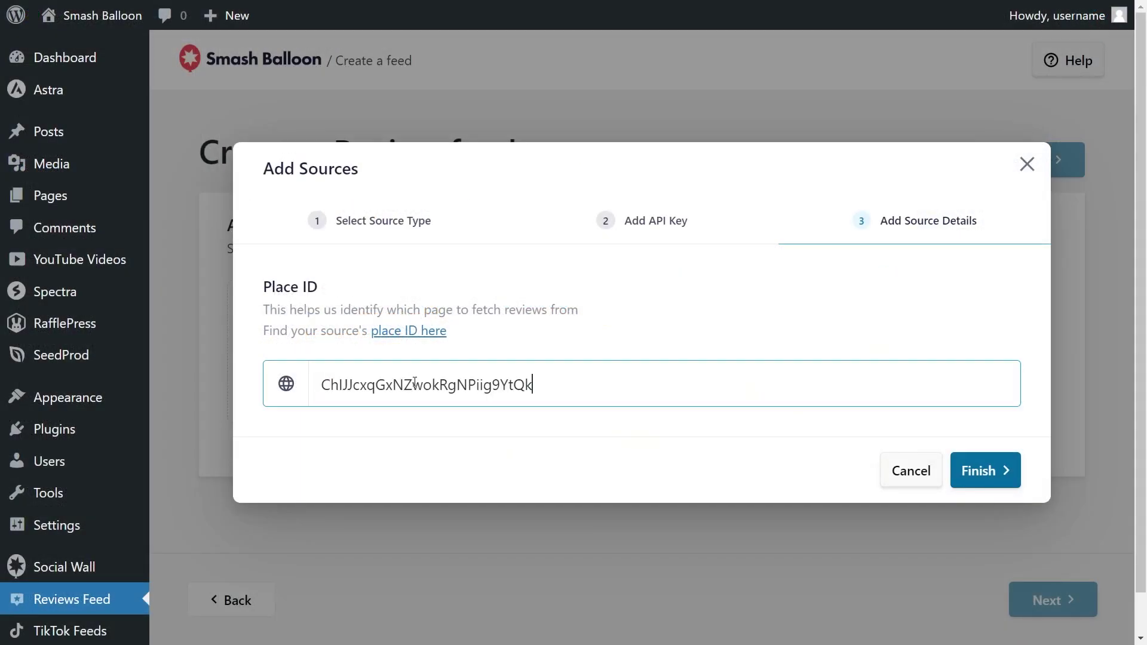
{"action": "left_click", "coordinate": [972, 472]}
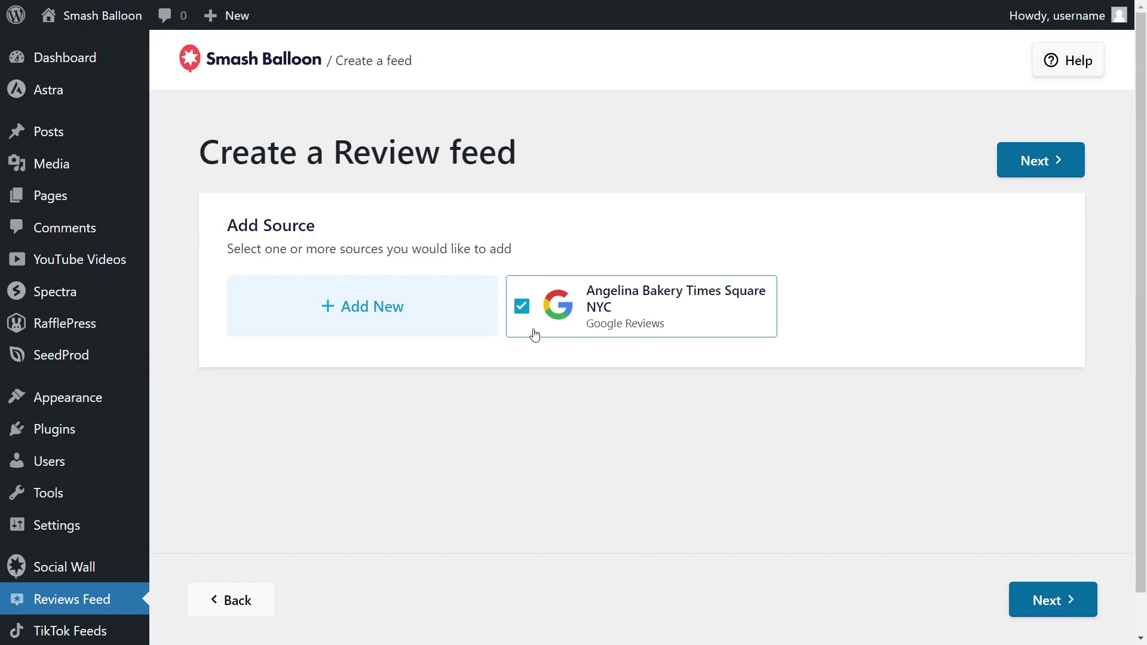
- Continue with the Angelina Bakery Times Square NYC source and create the feed from the Carousel template
{"action": "left_click", "coordinate": [1020, 175]}
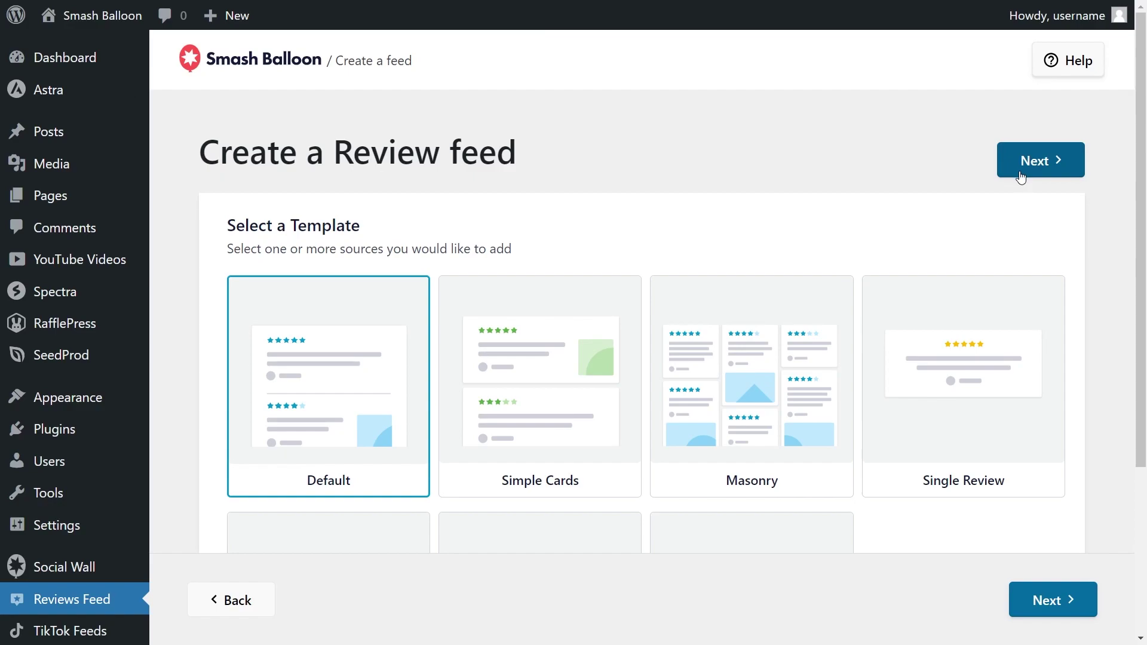
{"action": "scroll", "coordinate": [1078, 289], "scroll_direction": "down", "scroll_amount": 3}
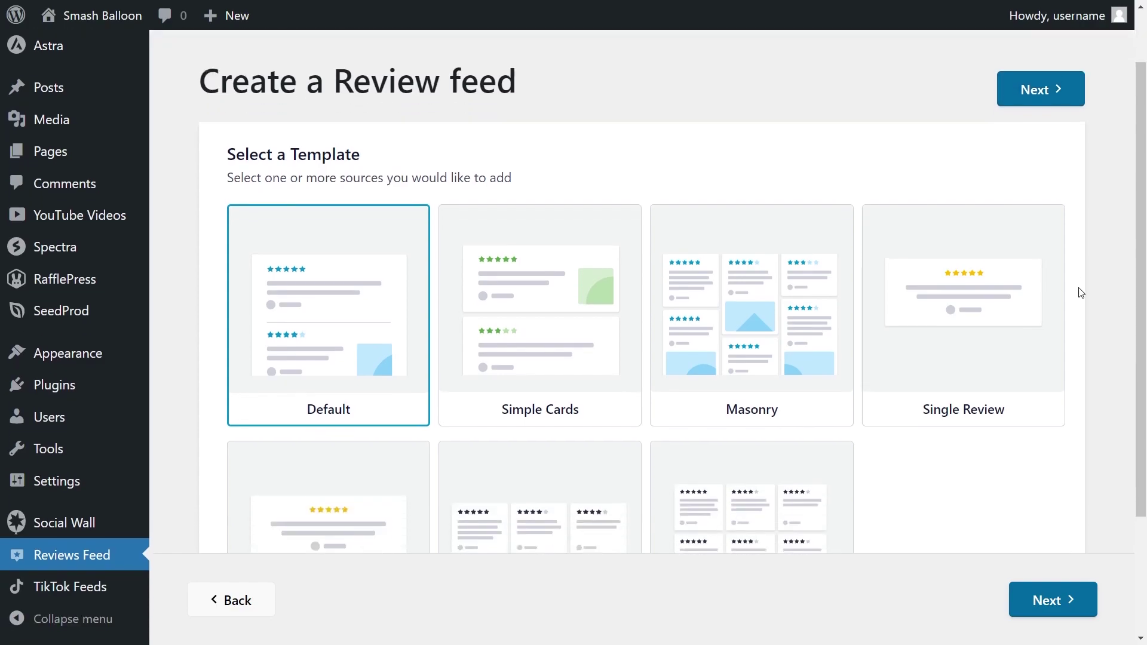
{"action": "scroll", "coordinate": [566, 253], "scroll_direction": "down", "scroll_amount": 2}
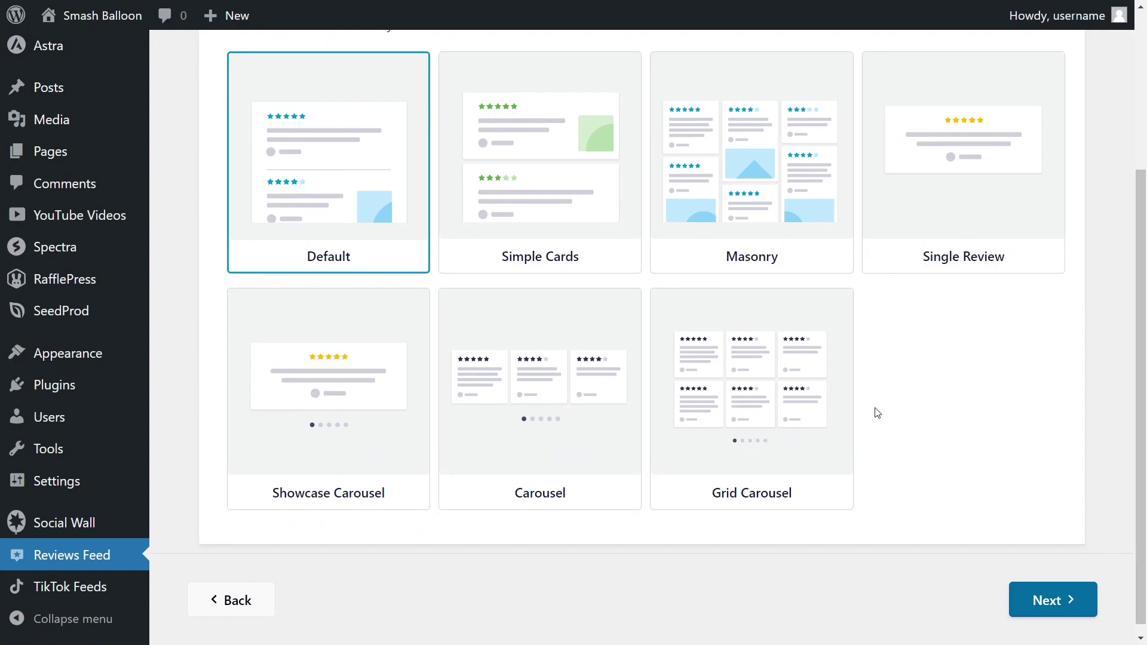
{"action": "left_click", "coordinate": [593, 406]}
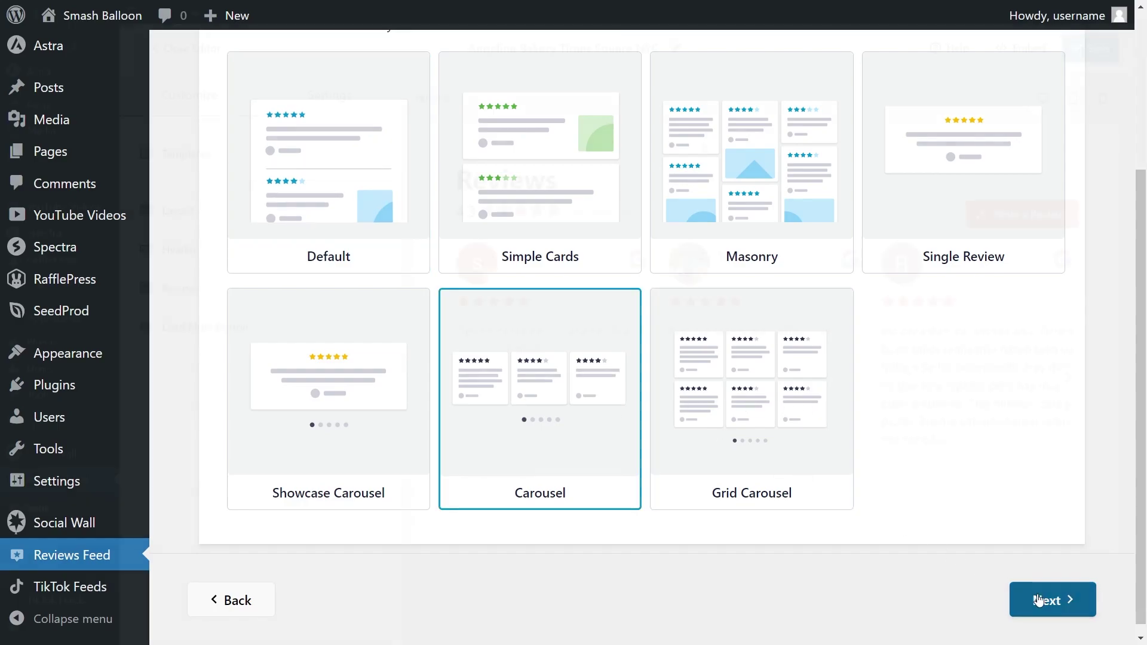
{"action": "left_click", "coordinate": [1042, 599]}
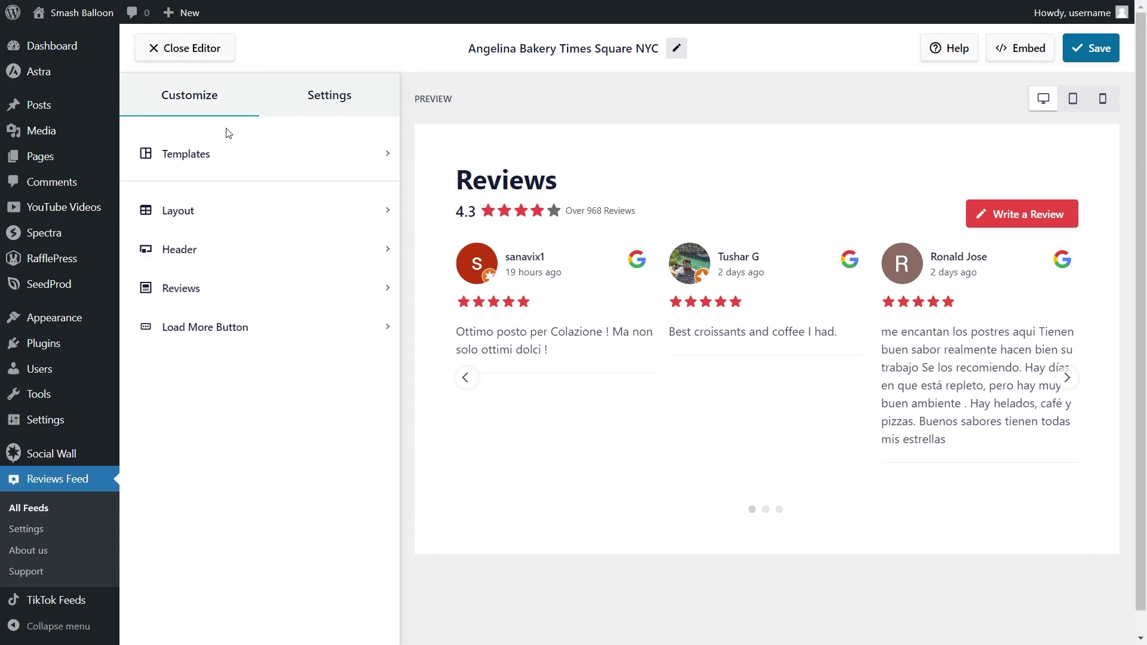
- Open the feed's Layout settings and page through the carousel preview to its second page and back
{"action": "left_click", "coordinate": [217, 210]}
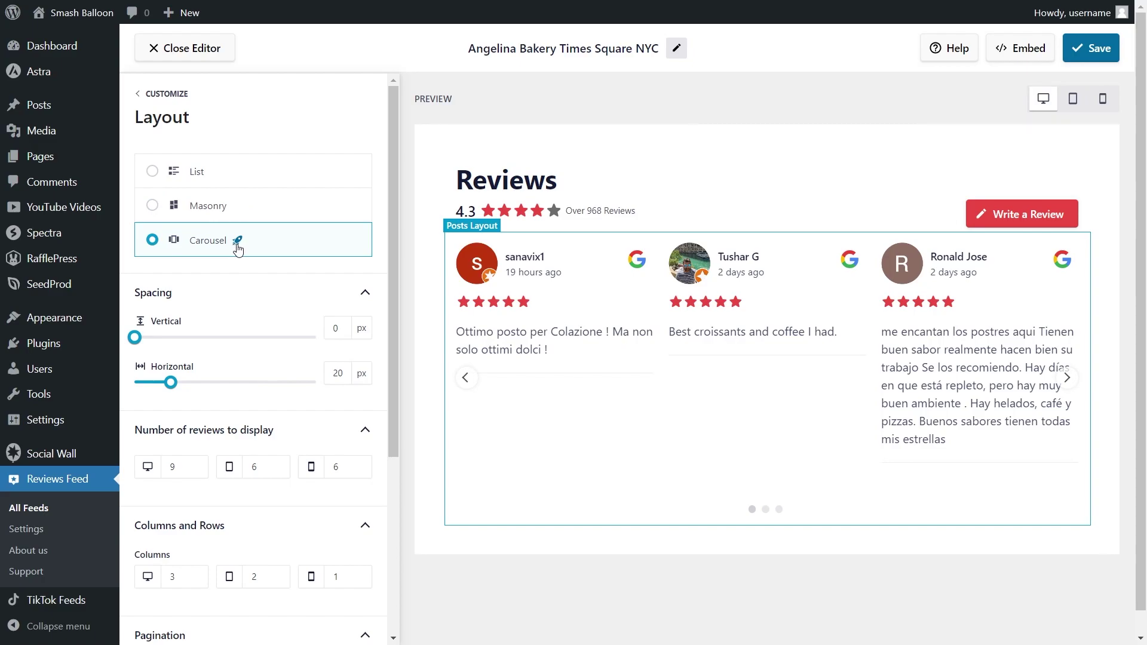
{"action": "left_click", "coordinate": [766, 510]}
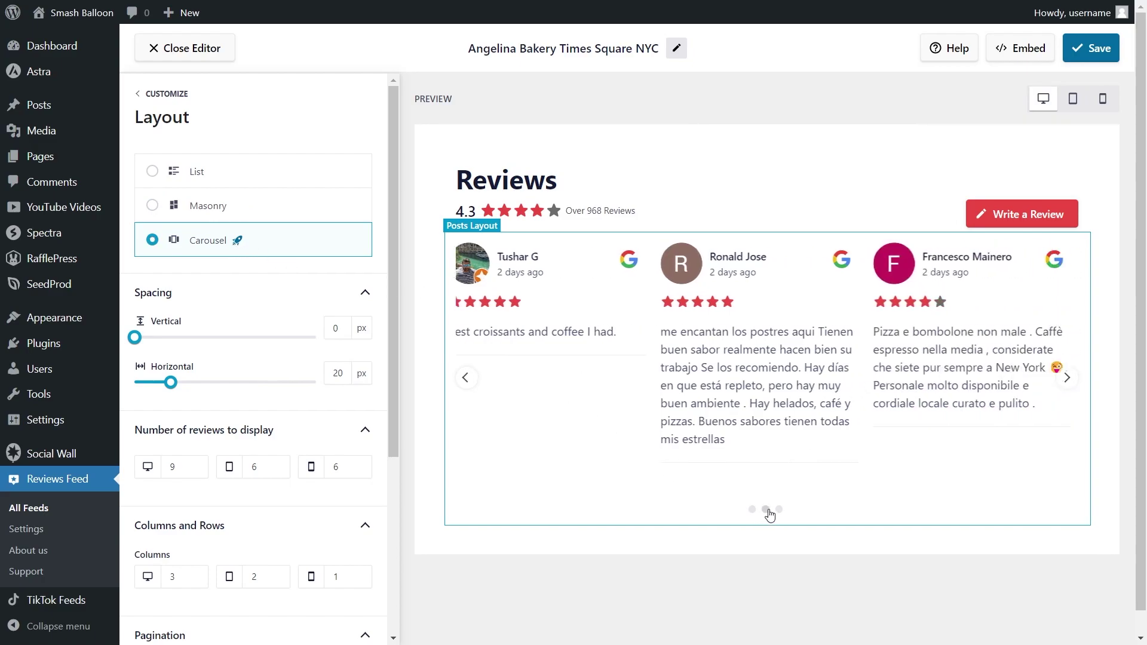
{"action": "left_click", "coordinate": [752, 510]}
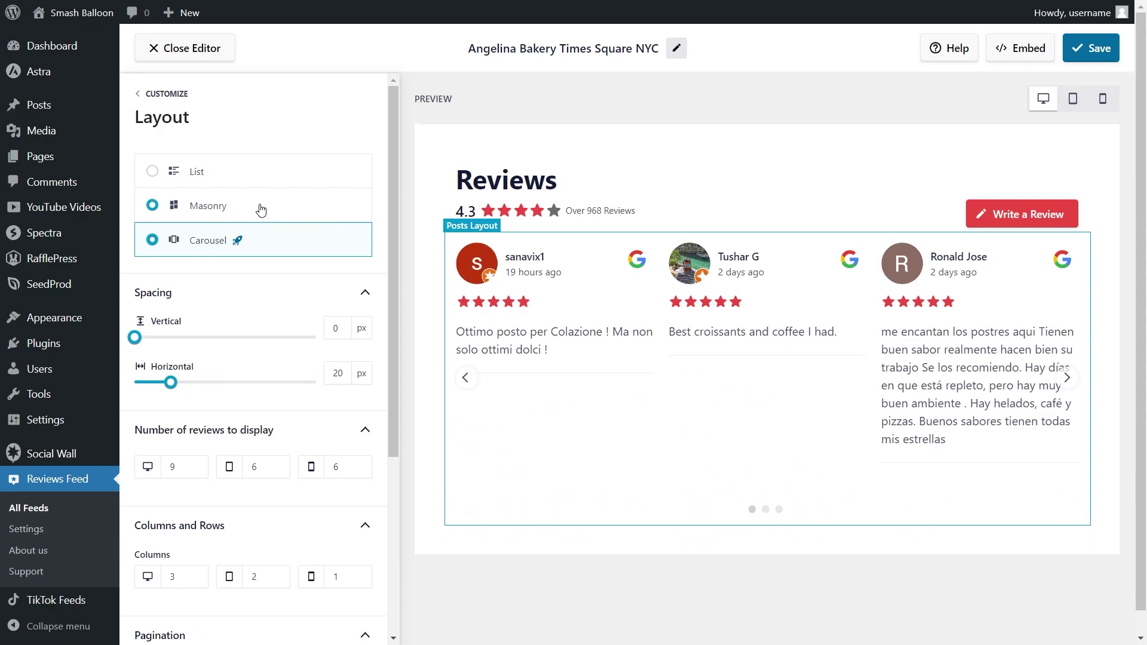
- Try the Masonry and List layouts on the feed and look through each preview
{"action": "left_click", "coordinate": [261, 208]}
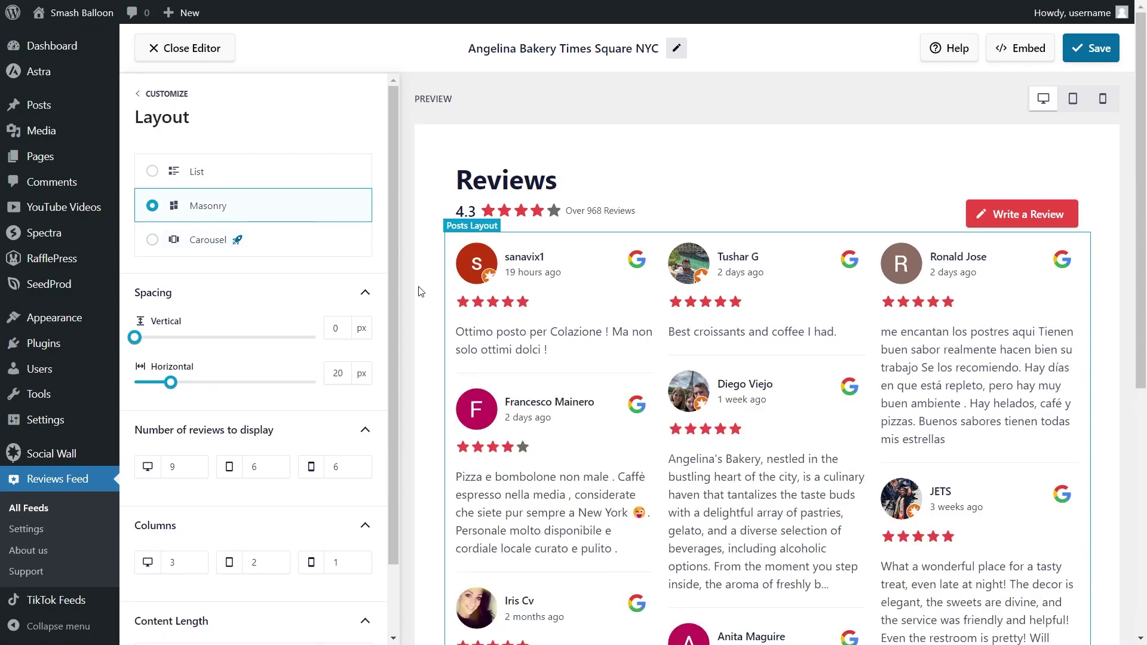
{"action": "scroll", "coordinate": [420, 299], "scroll_direction": "down", "scroll_amount": 3}
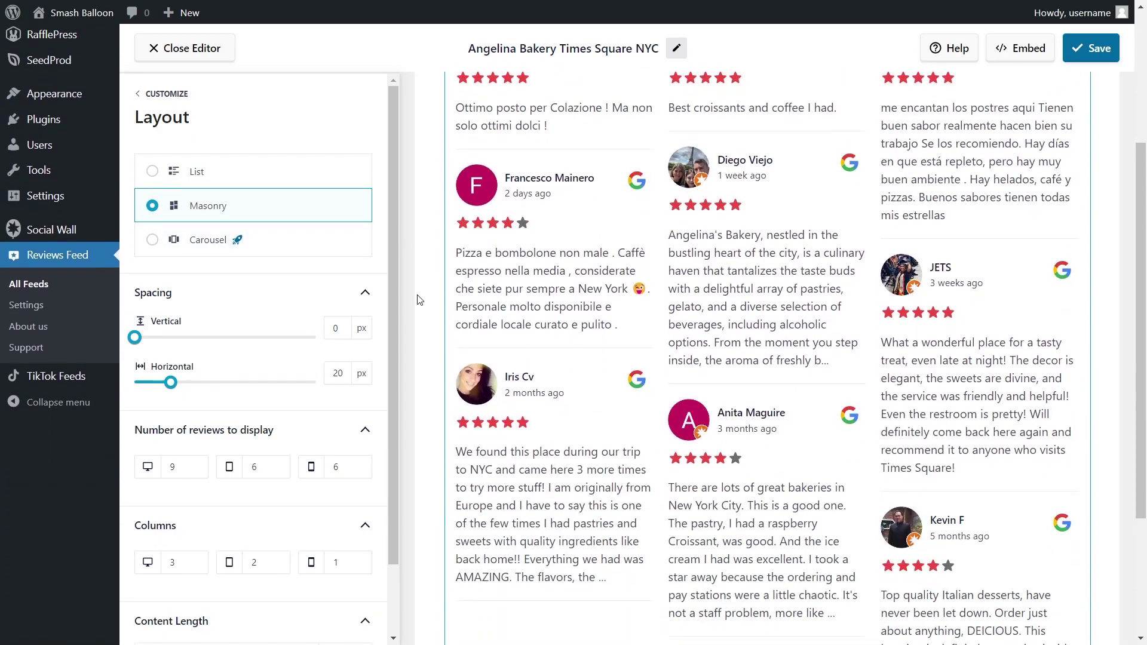
{"action": "left_click", "coordinate": [285, 178]}
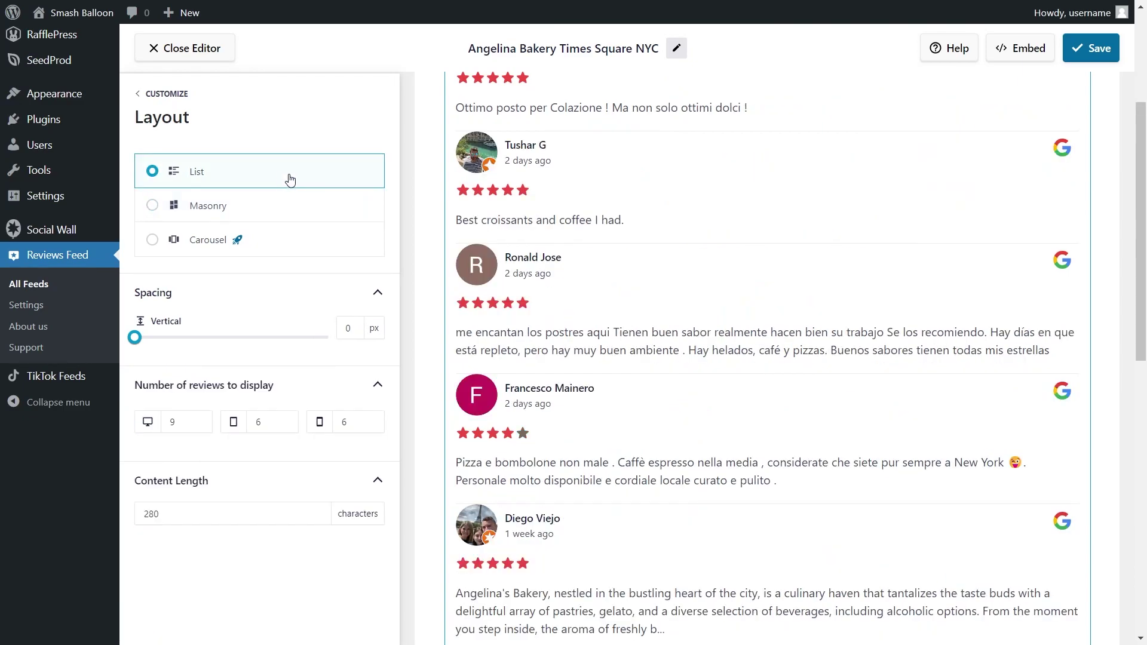
{"action": "scroll", "coordinate": [423, 191], "scroll_direction": "down", "scroll_amount": 4}
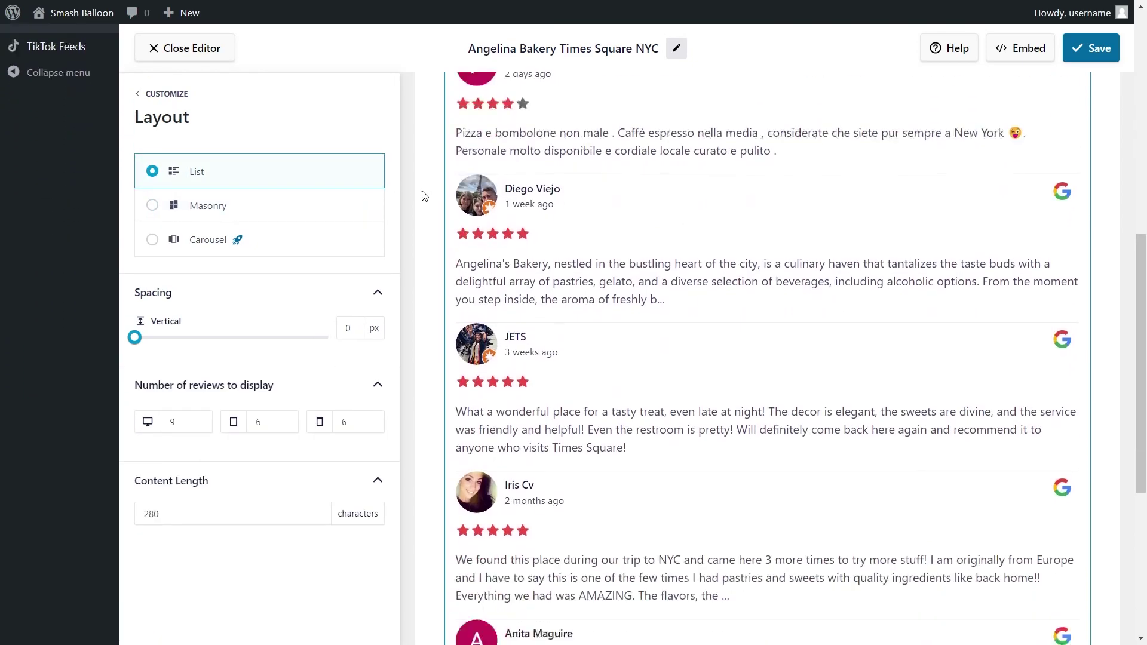
- Set the feed layout back to Carousel and bring up its column and pagination options
{"action": "left_click", "coordinate": [314, 242]}
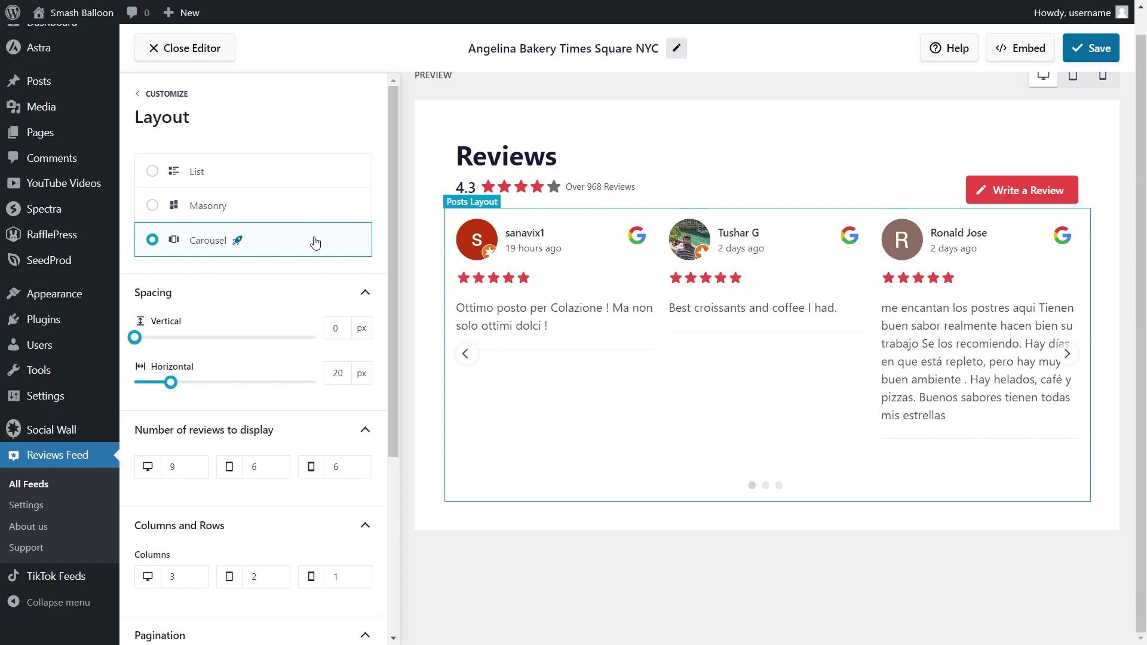
{"action": "scroll", "coordinate": [287, 362], "scroll_direction": "down", "scroll_amount": 2}
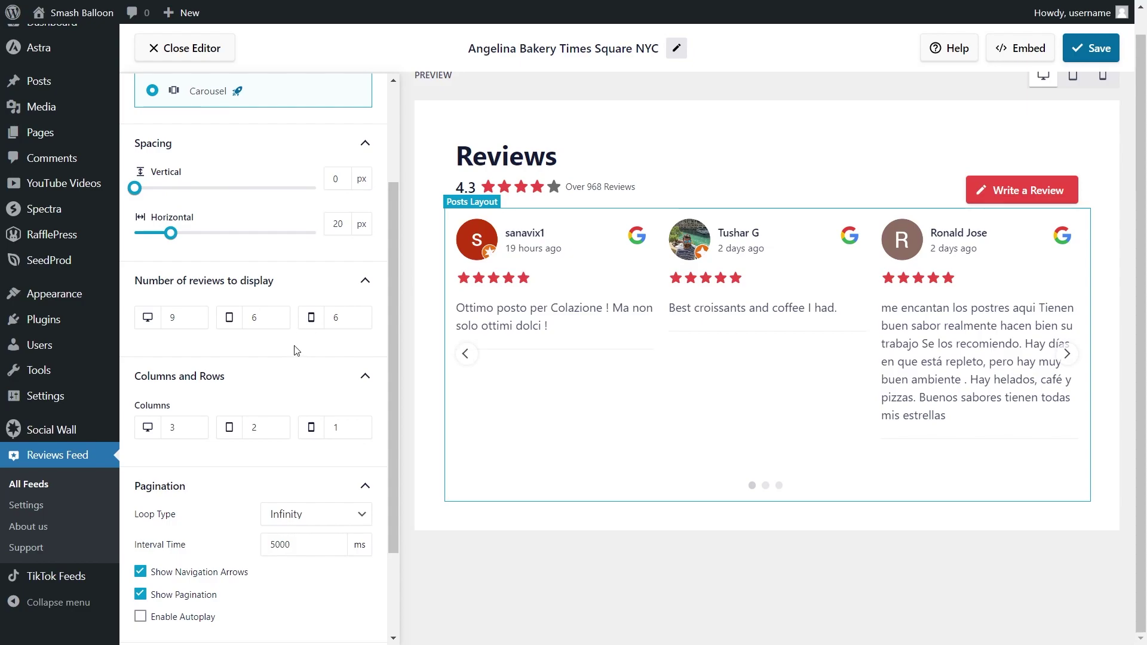
- Try 3 desktop reviews and 2 desktop columns in the carousel, restoring the values to 9 reviews and 3 columns
{"action": "double_click", "coordinate": [173, 318]}
{"action": "type", "text": "3"}
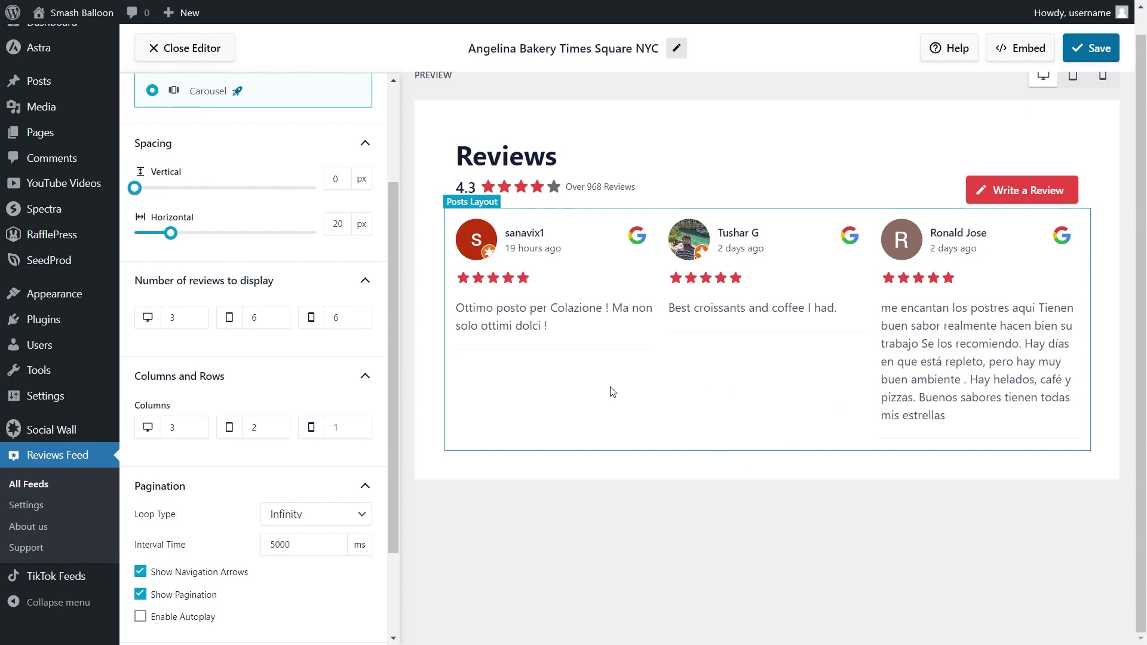
{"action": "double_click", "coordinate": [172, 317]}
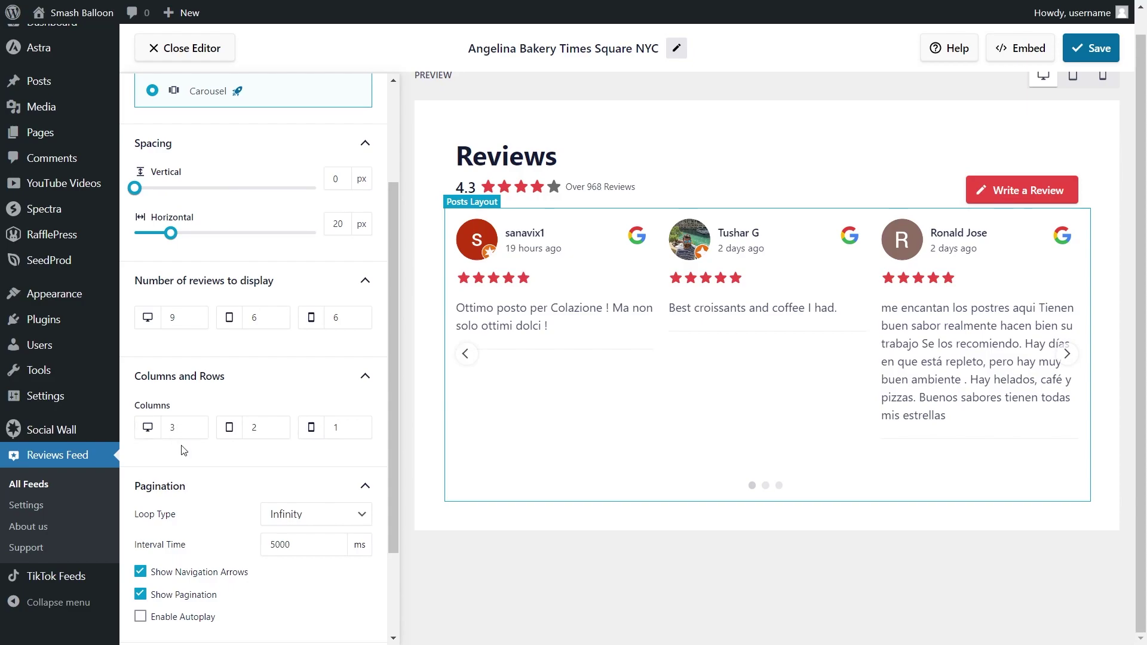
{"action": "left_click", "coordinate": [195, 431]}
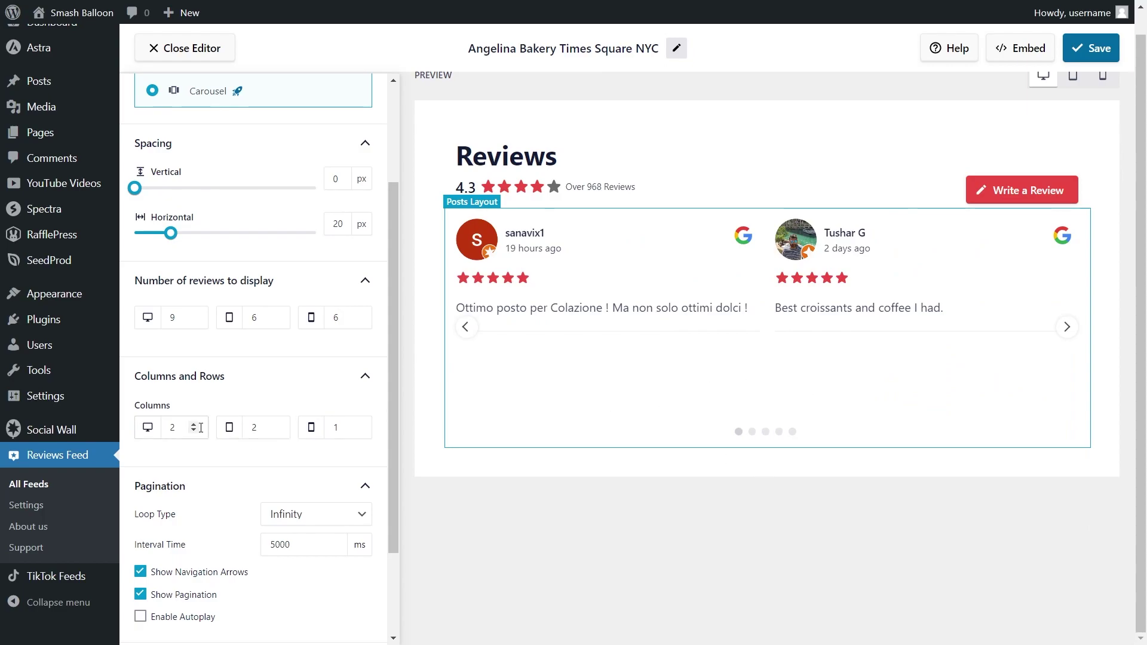
{"action": "left_click", "coordinate": [194, 425]}
- Turn the carousel's Show Pagination option off and on again, and try Enable Autoplay before switching it back off
{"action": "scroll", "coordinate": [190, 443], "scroll_direction": "down", "scroll_amount": 2}
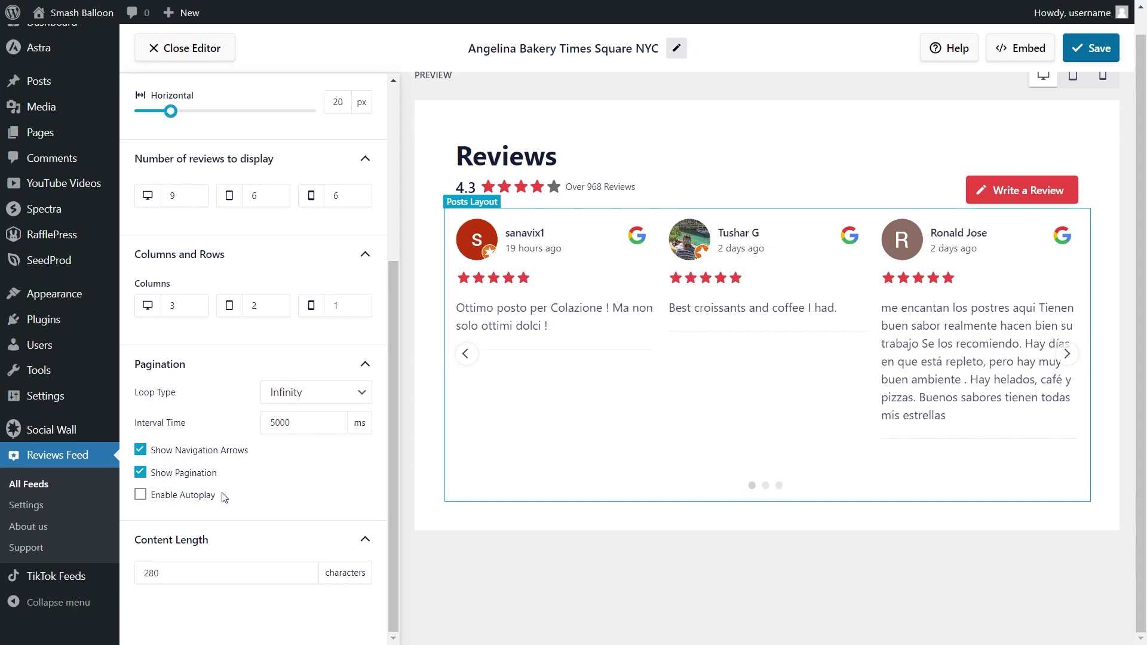
{"action": "left_click", "coordinate": [141, 473]}
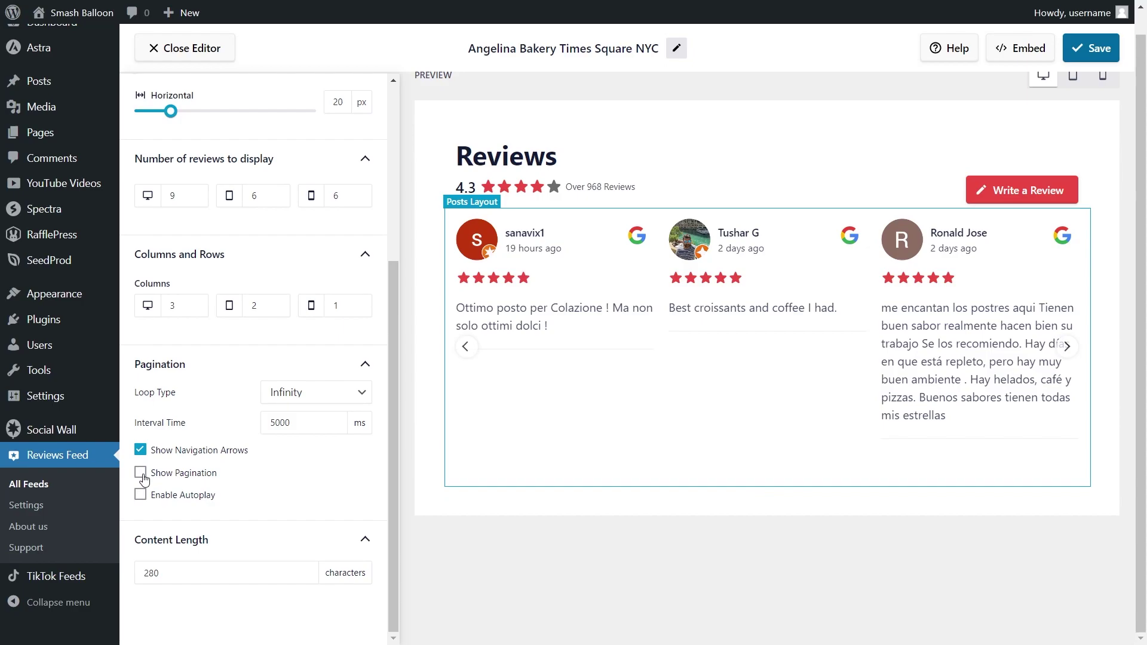
{"action": "left_click", "coordinate": [141, 473]}
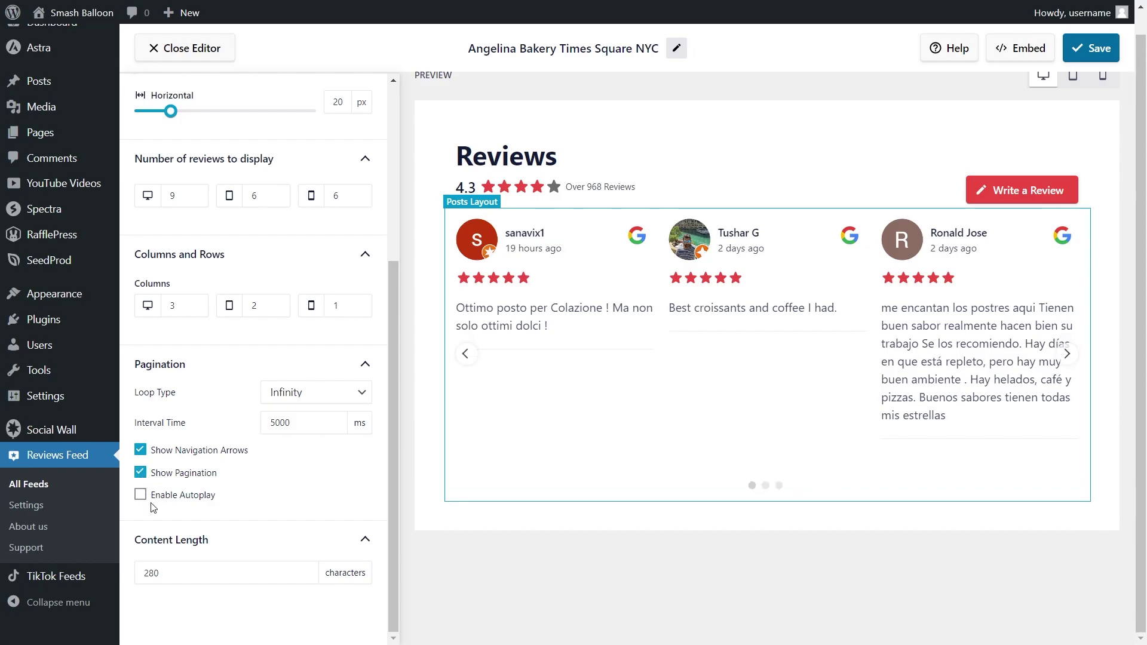
{"action": "left_click", "coordinate": [141, 495]}
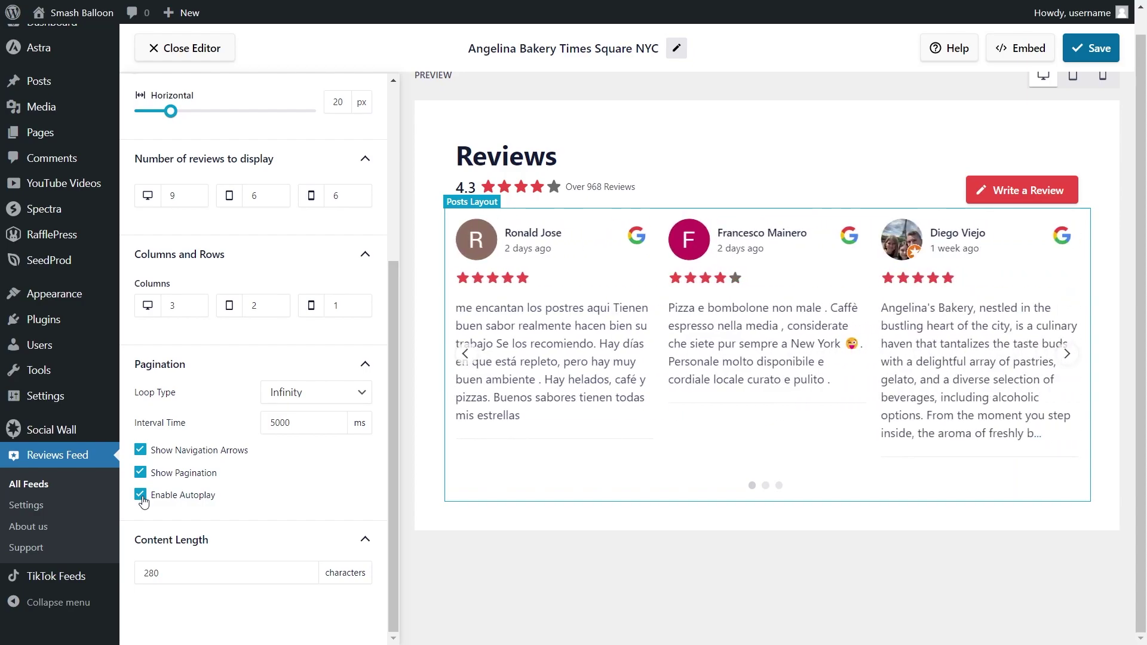
{"action": "left_click", "coordinate": [141, 496]}
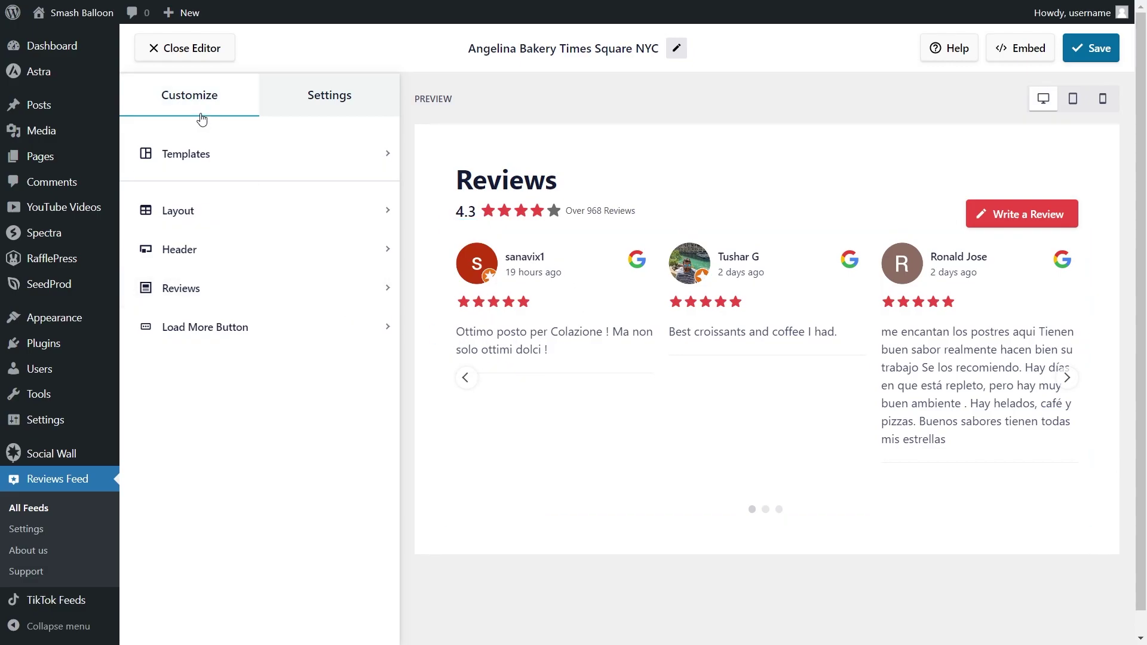
- Try reordering and hiding the Author and Date element among the individual review elements, and restore it as the first visible element
{"action": "left_click", "coordinate": [210, 292]}
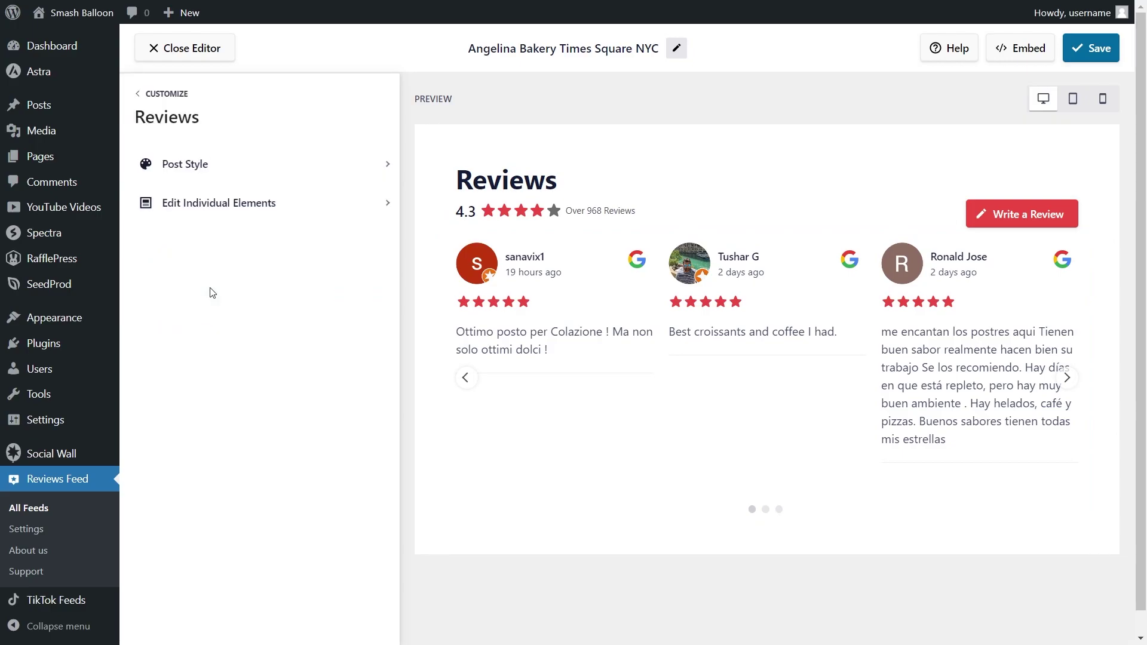
{"action": "left_click", "coordinate": [217, 206]}
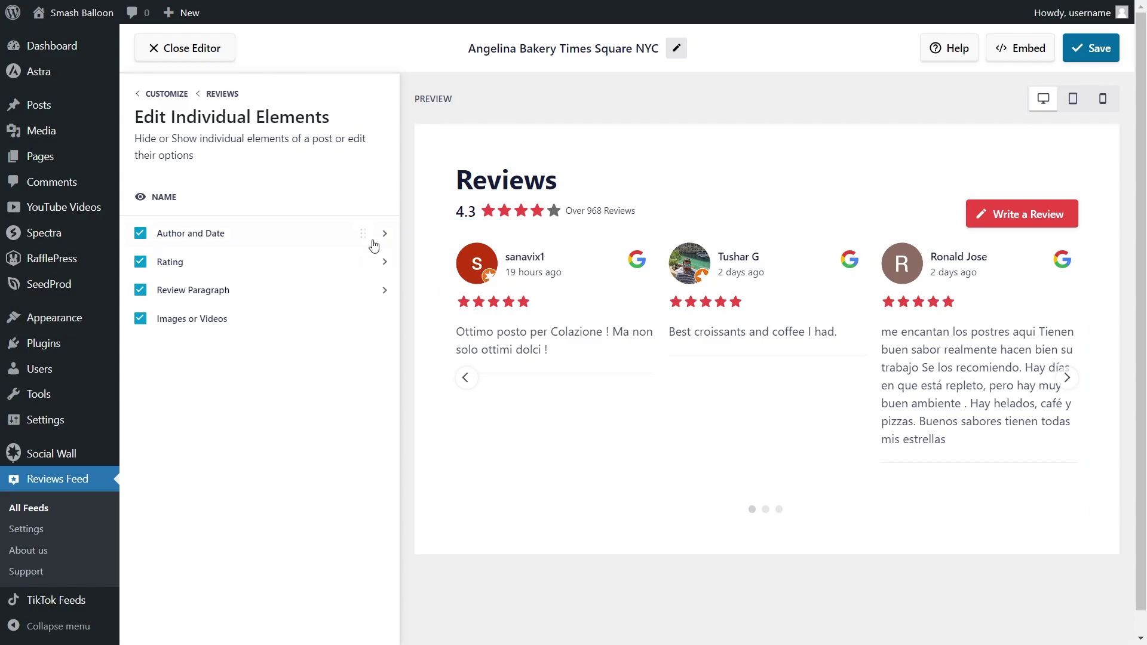
{"action": "left_click_drag", "start_coordinate": [362, 231], "coordinate": [362, 263]}
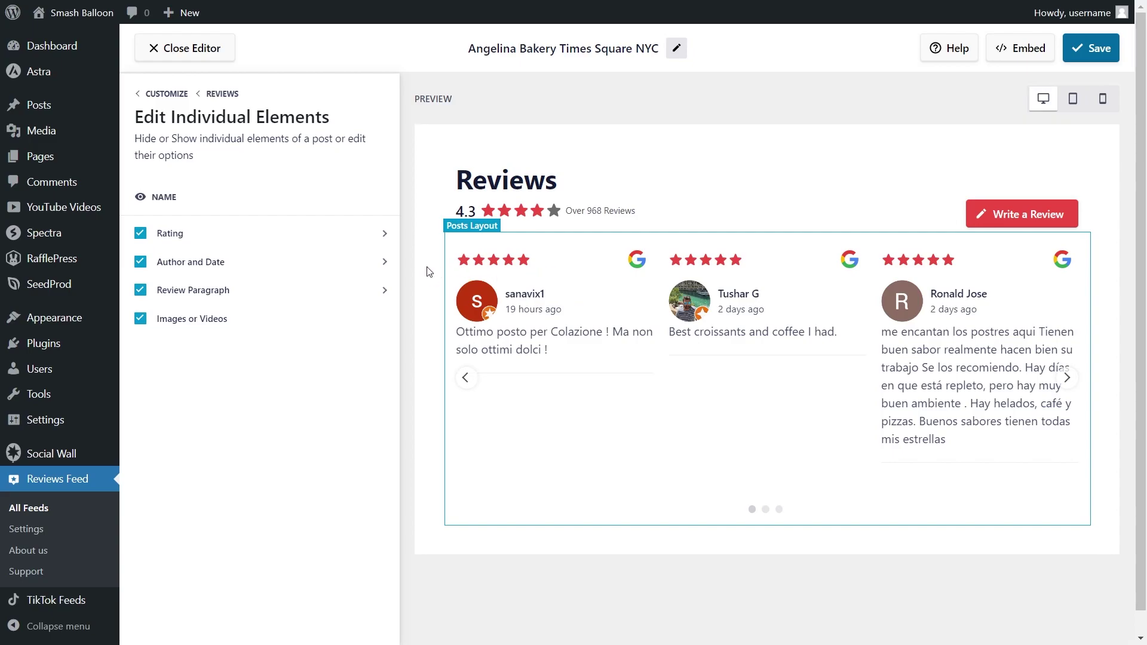
{"action": "left_click_drag", "start_coordinate": [363, 262], "coordinate": [361, 317]}
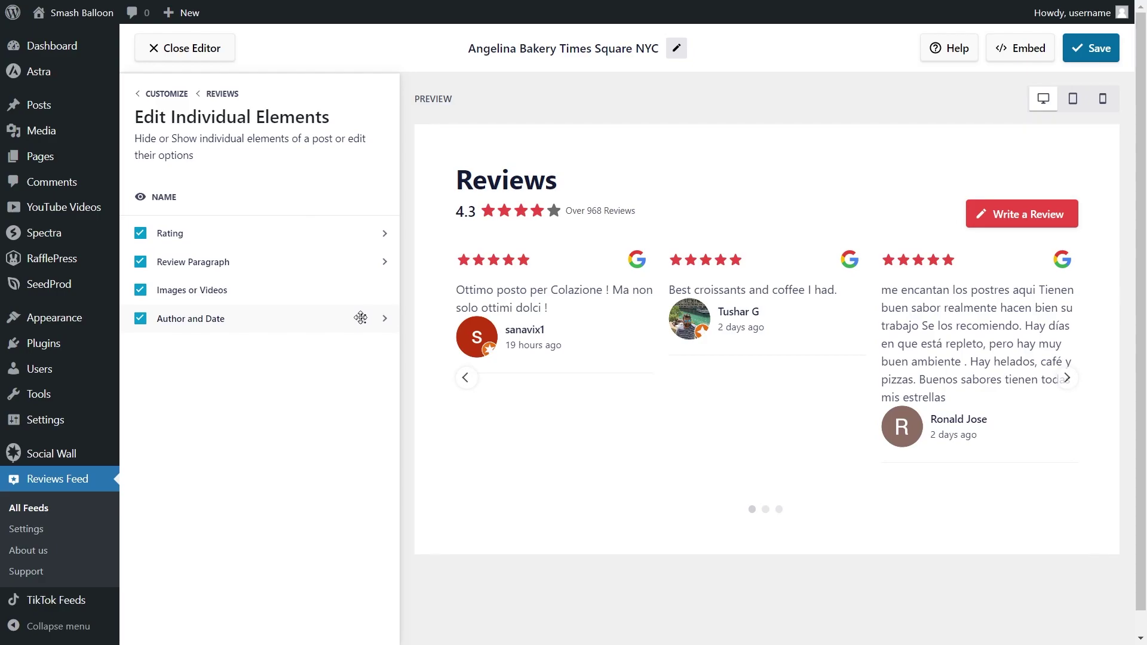
{"action": "left_click", "coordinate": [141, 320]}
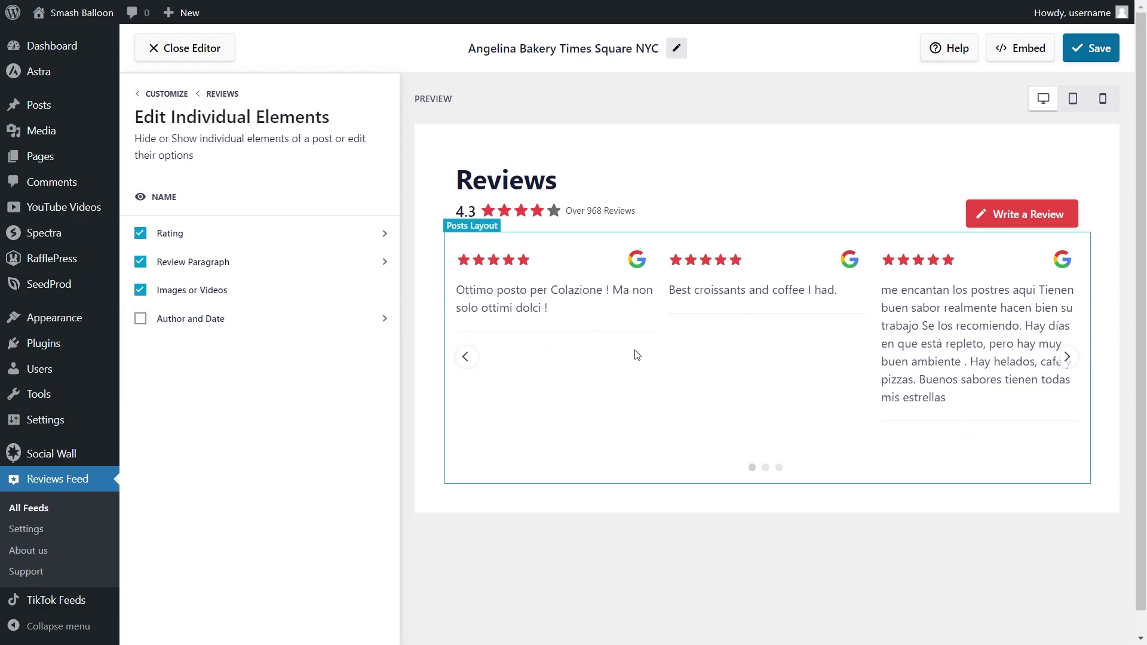
{"action": "left_click", "coordinate": [140, 319]}
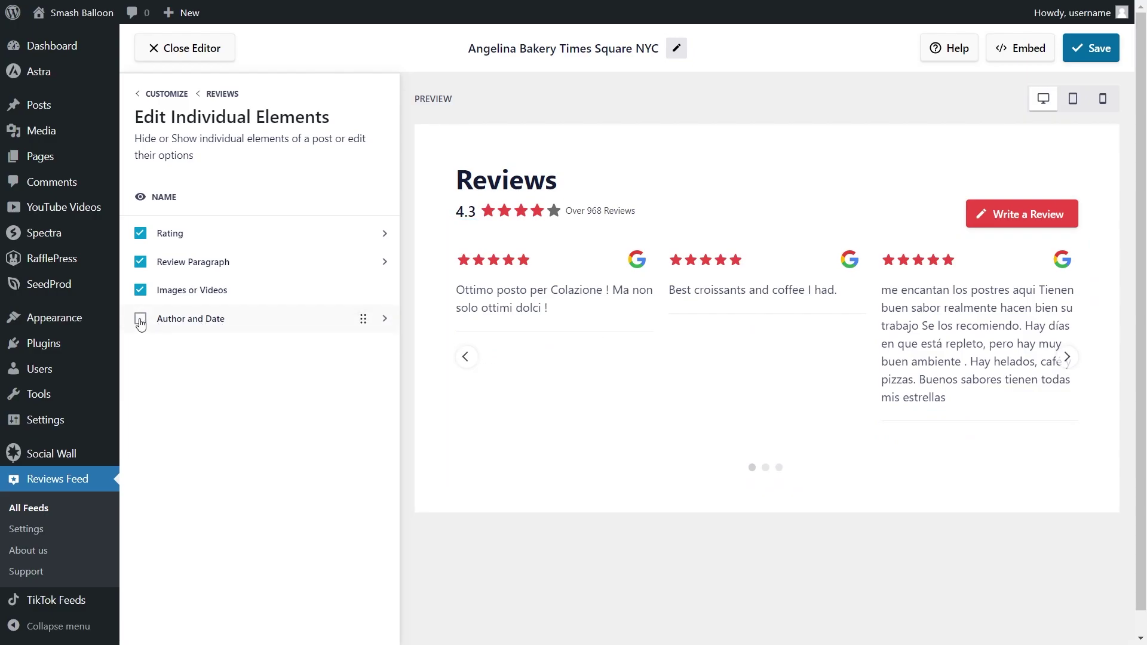
{"action": "left_click_drag", "start_coordinate": [362, 318], "coordinate": [363, 235]}
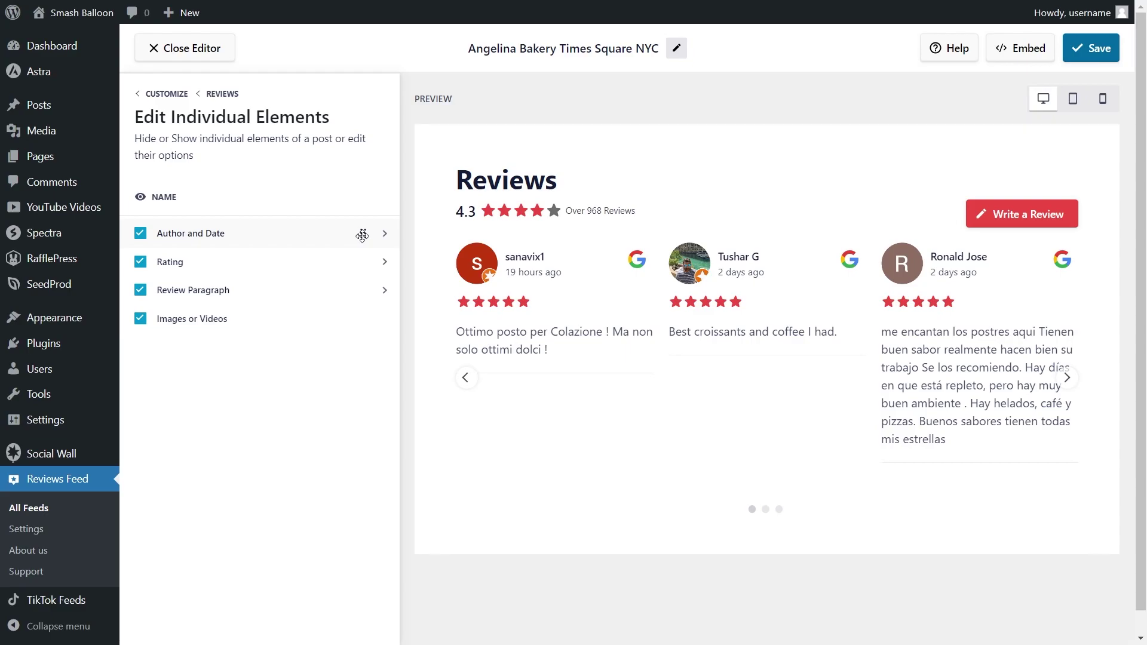
- Save the feed and look through its Filters settings for star rating, words and character count
{"action": "left_click", "coordinate": [1096, 49]}
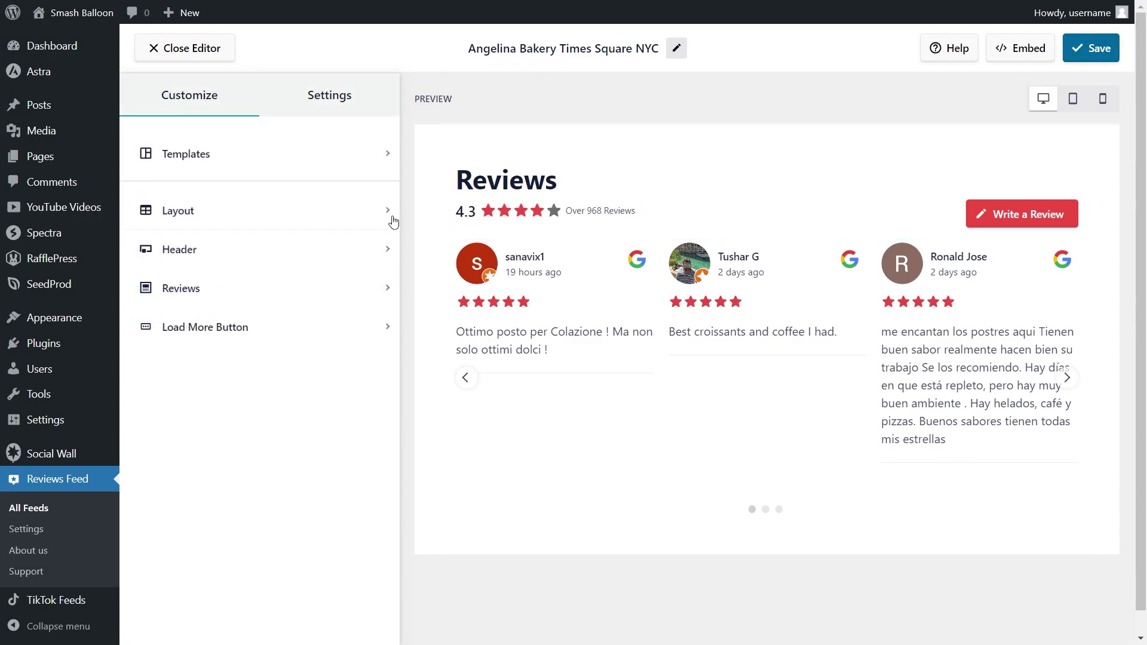
{"action": "left_click", "coordinate": [333, 107]}
{"action": "left_click", "coordinate": [258, 229]}
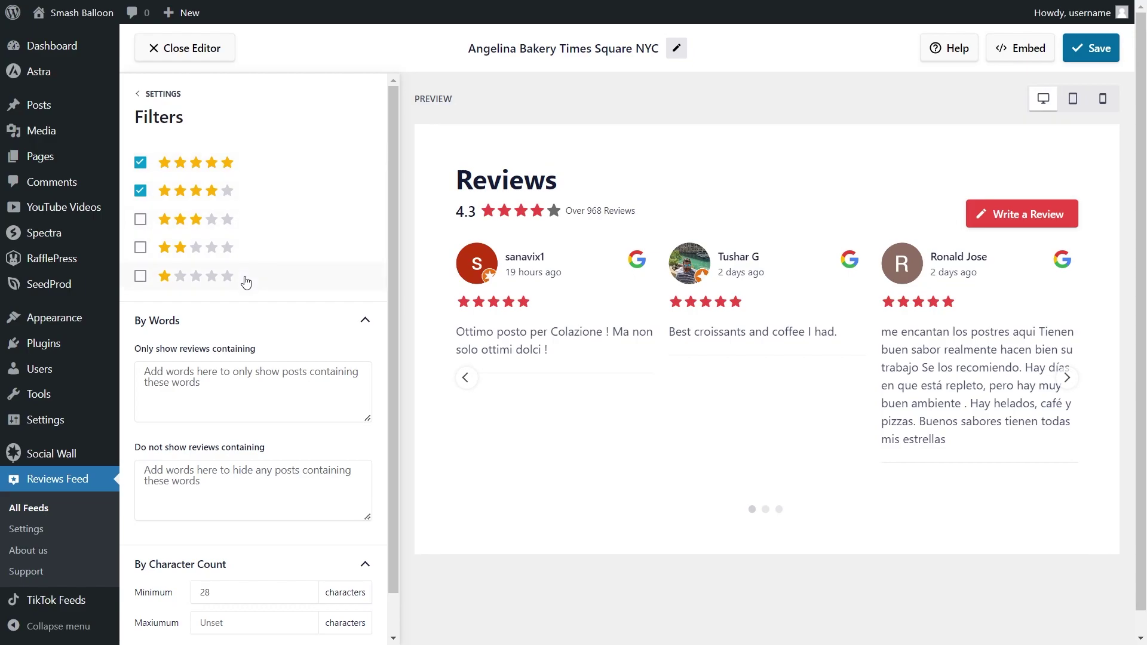
{"action": "scroll", "coordinate": [266, 287], "scroll_direction": "down", "scroll_amount": 1}
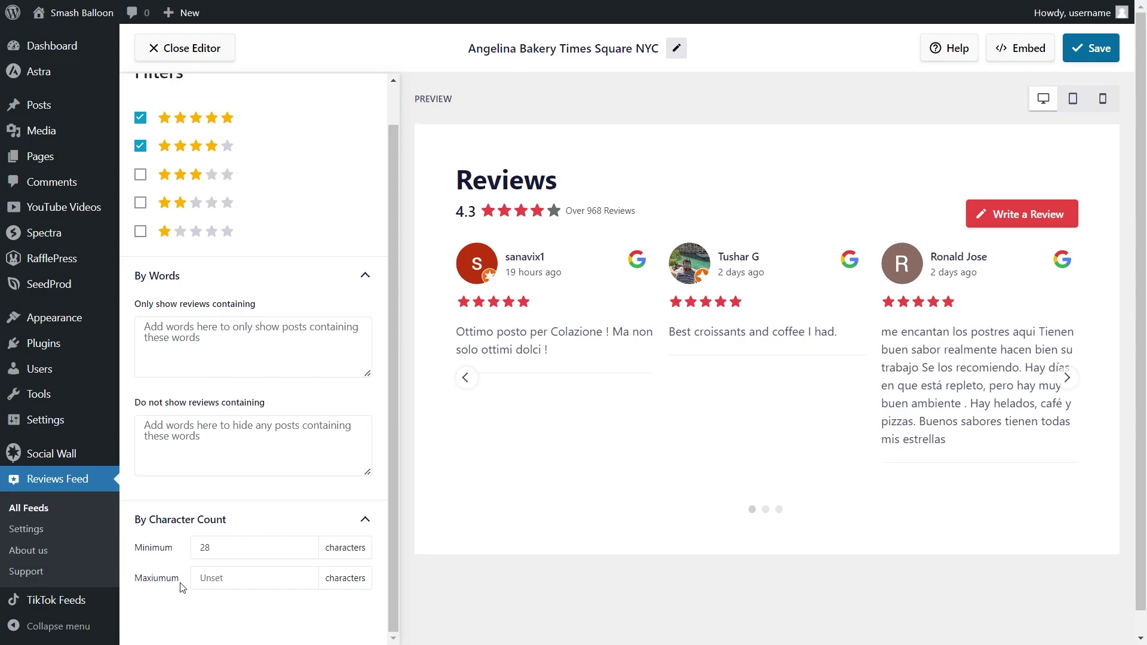
{"action": "scroll", "coordinate": [182, 588], "scroll_direction": "up", "scroll_amount": 3}
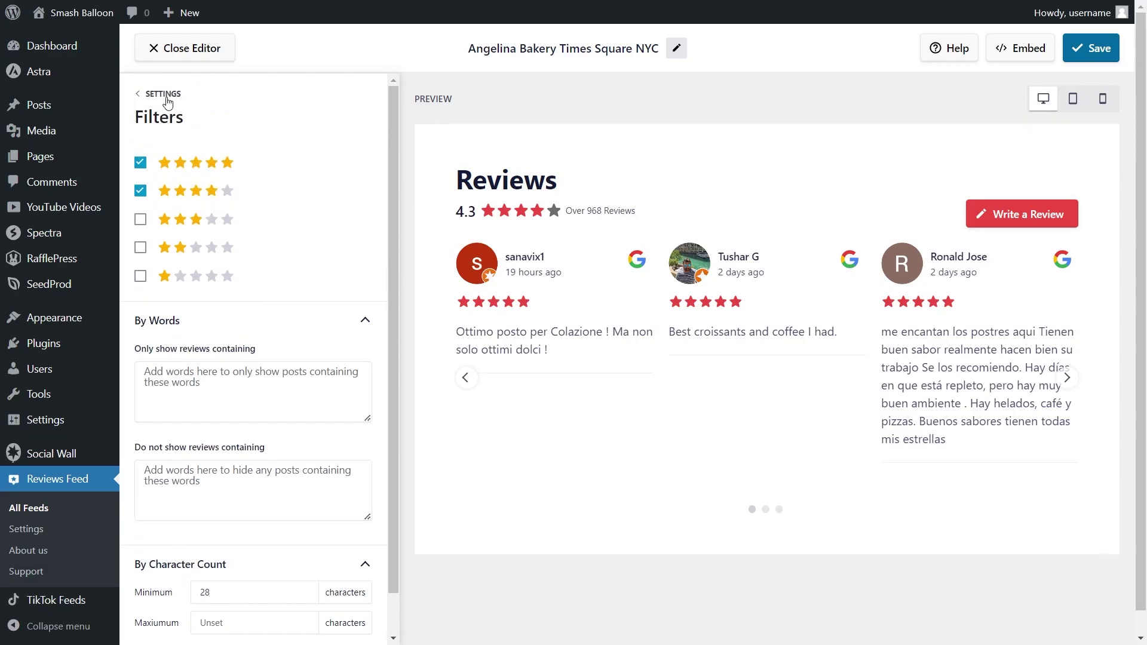
- Enable moderation for the feed and try its Allow List mode by selecting and deselecting the first review
{"action": "left_click", "coordinate": [168, 99]}
{"action": "left_click", "coordinate": [204, 270]}
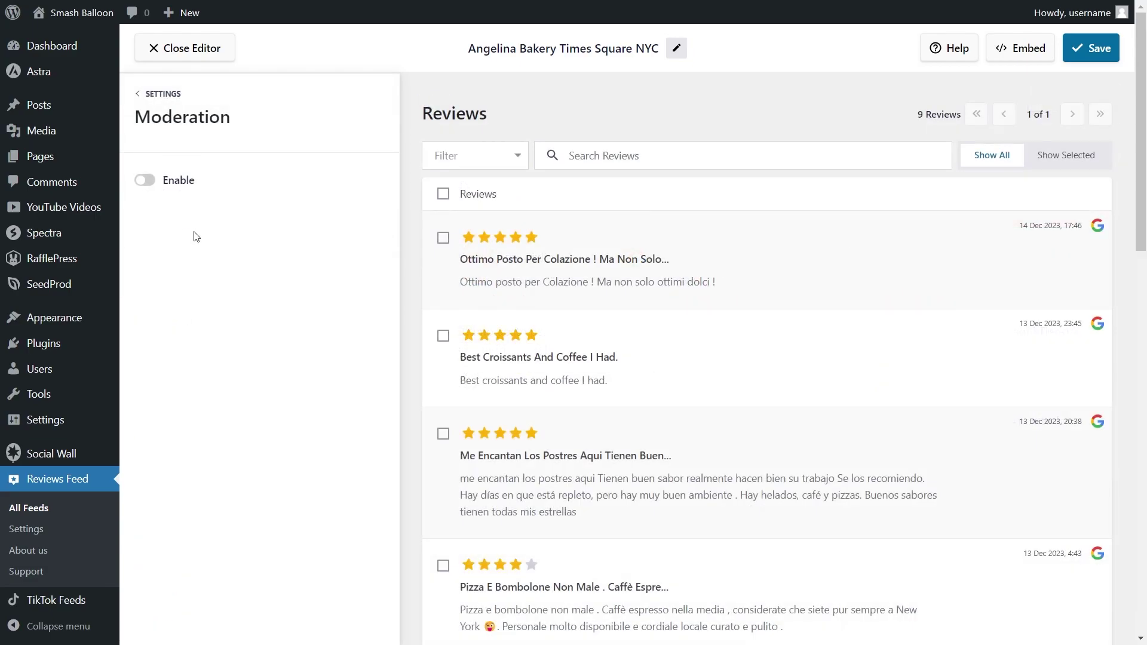
{"action": "left_click", "coordinate": [147, 182]}
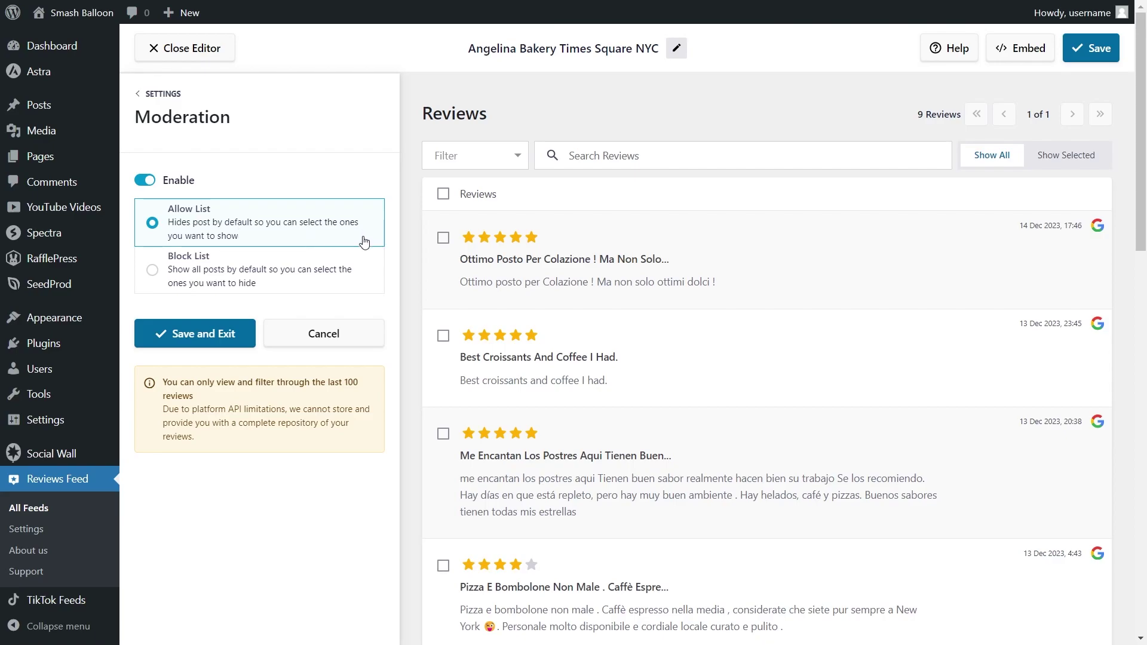
{"action": "left_click", "coordinate": [443, 238]}
{"action": "left_click", "coordinate": [442, 237]}
- Switch moderation to Block List, select and deselect the first review, and save the feed
{"action": "left_click", "coordinate": [295, 271]}
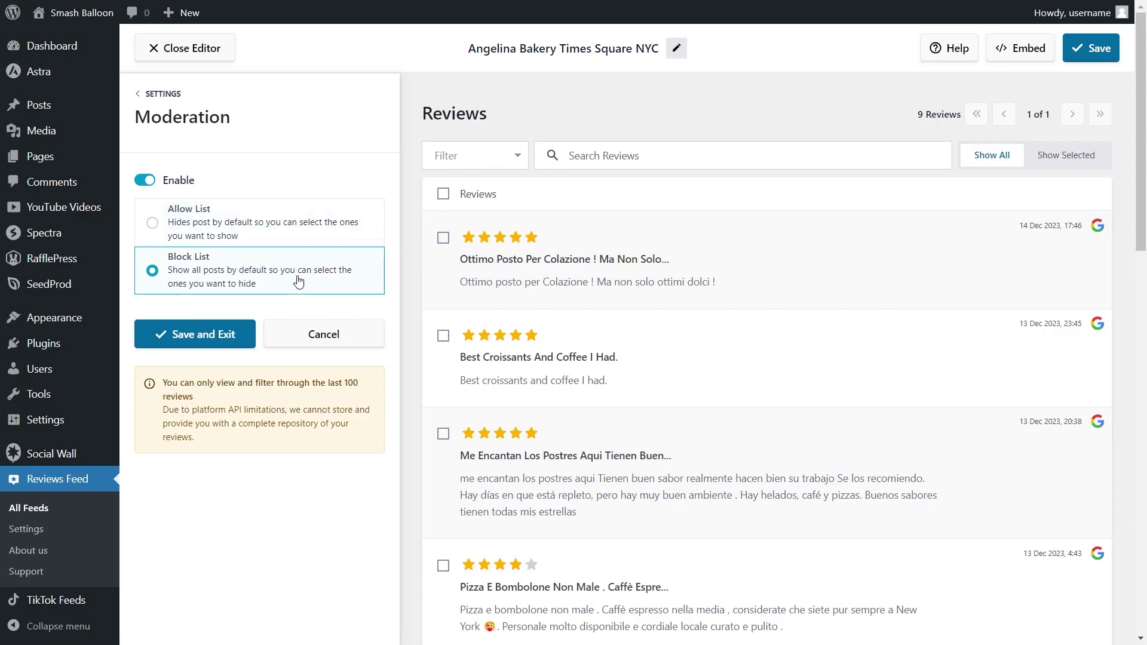
{"action": "left_click", "coordinate": [442, 238]}
{"action": "left_click", "coordinate": [442, 238]}
{"action": "left_click", "coordinate": [1084, 59]}
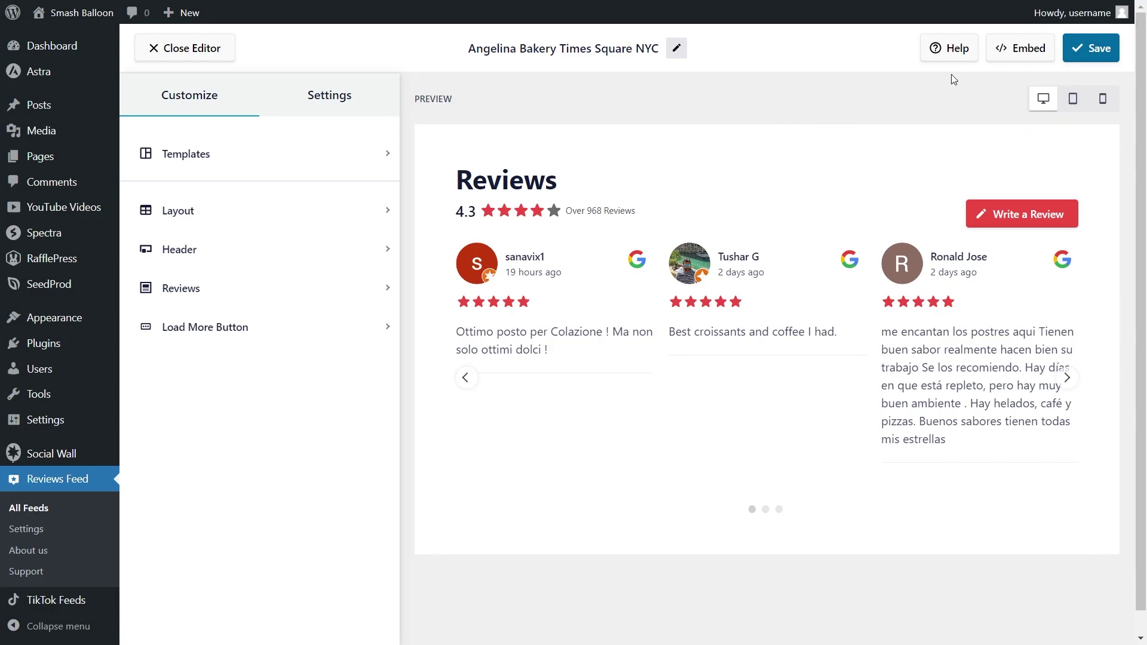
- Copy the feed's embed shortcode and choose the existing Reviews page as the place to add the feed
{"action": "left_click", "coordinate": [1017, 53]}
{"action": "left_click", "coordinate": [779, 308]}
{"action": "left_click", "coordinate": [562, 412]}
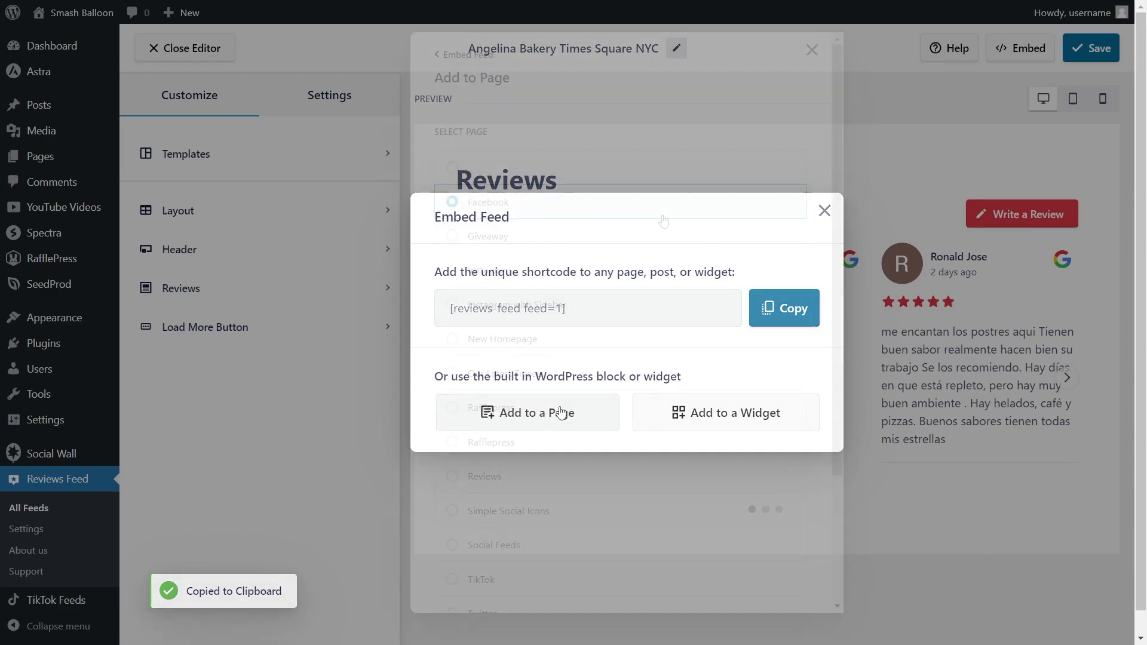
{"action": "left_click", "coordinate": [558, 399]}
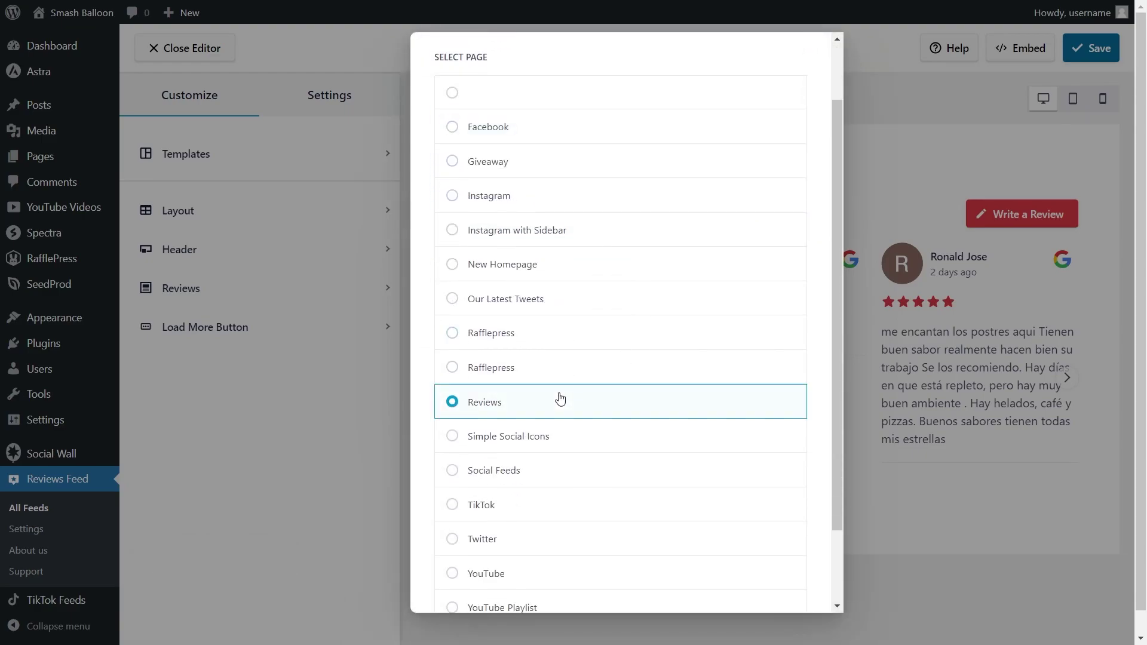
{"action": "scroll", "coordinate": [597, 430], "scroll_direction": "down", "scroll_amount": 2}
{"action": "left_click", "coordinate": [758, 588]}
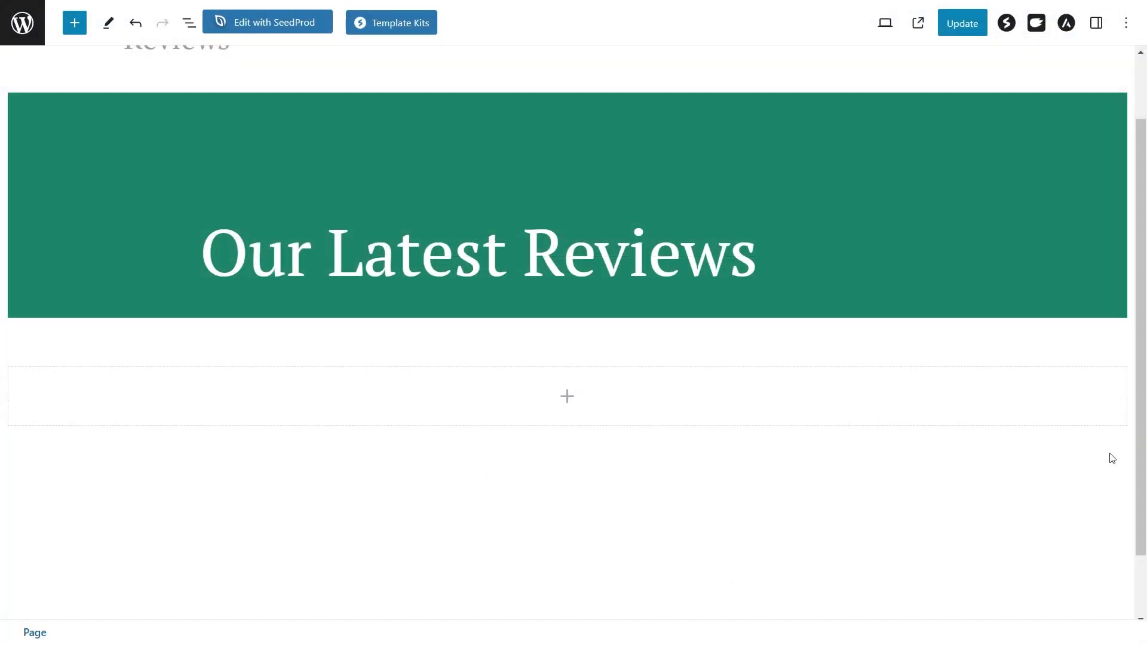
- Add a Shortcode block to the empty container below the "Our Latest Reviews" heading and paste the copied feed shortcode
{"action": "left_click", "coordinate": [568, 396]}
{"action": "type", "text": "Shortcode"}
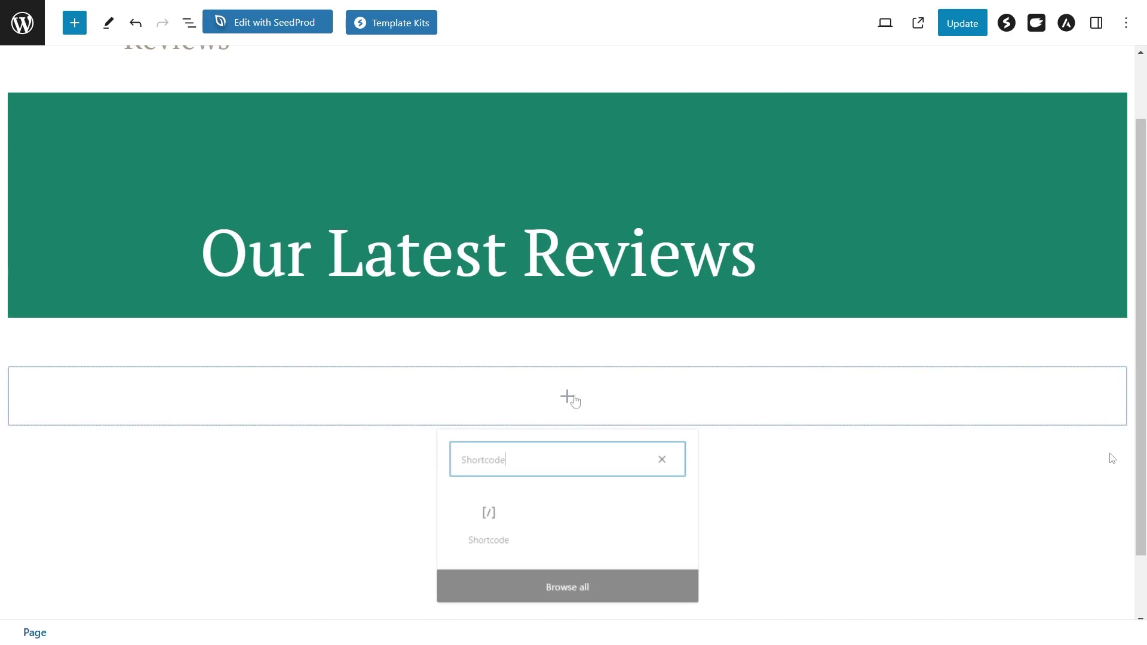
{"action": "left_click", "coordinate": [489, 524]}
{"action": "key", "text": "ctrl+v"}
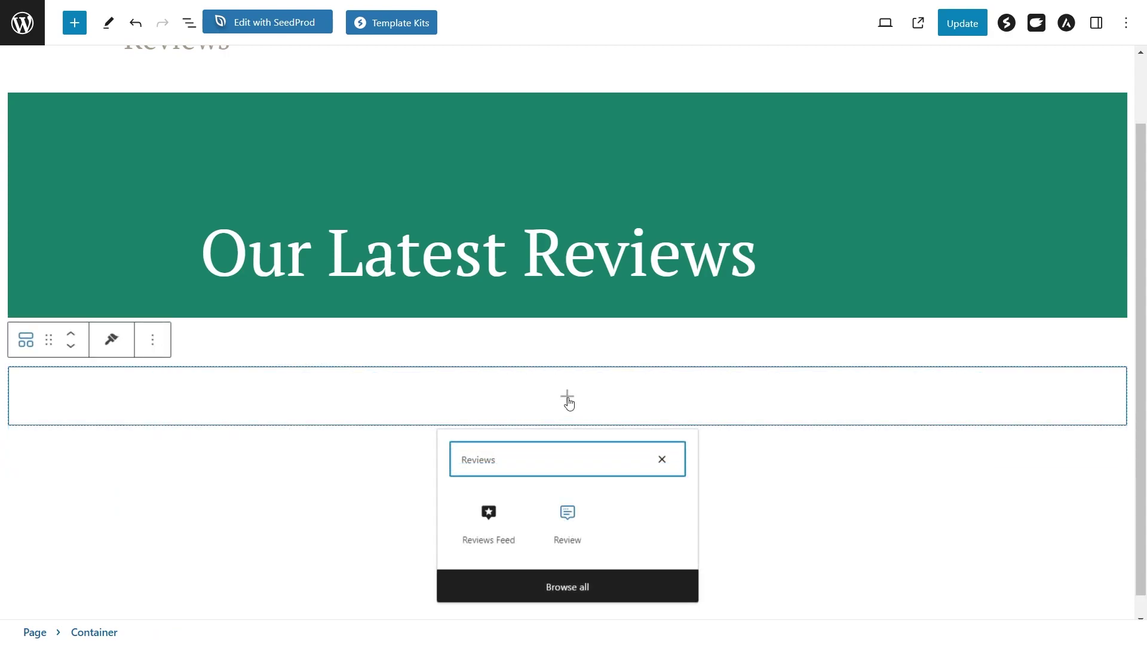
- Insert the Reviews Feed block in the container below the "Our Latest Reviews" heading and update the page
{"action": "left_click", "coordinate": [500, 517]}
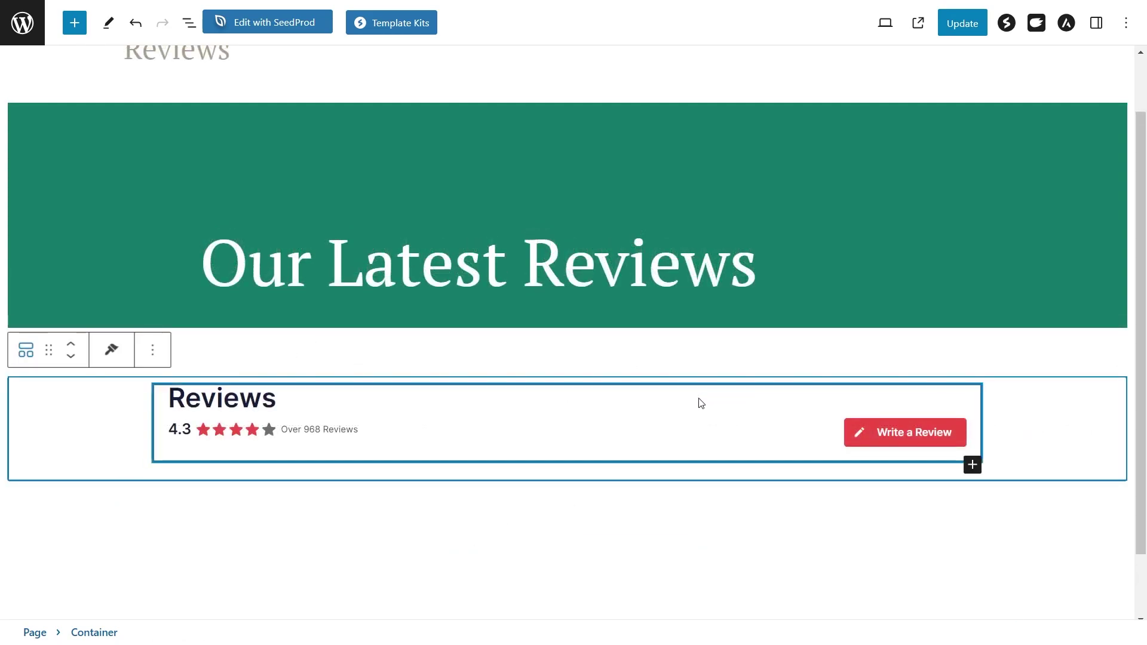
{"action": "left_click", "coordinate": [974, 18]}
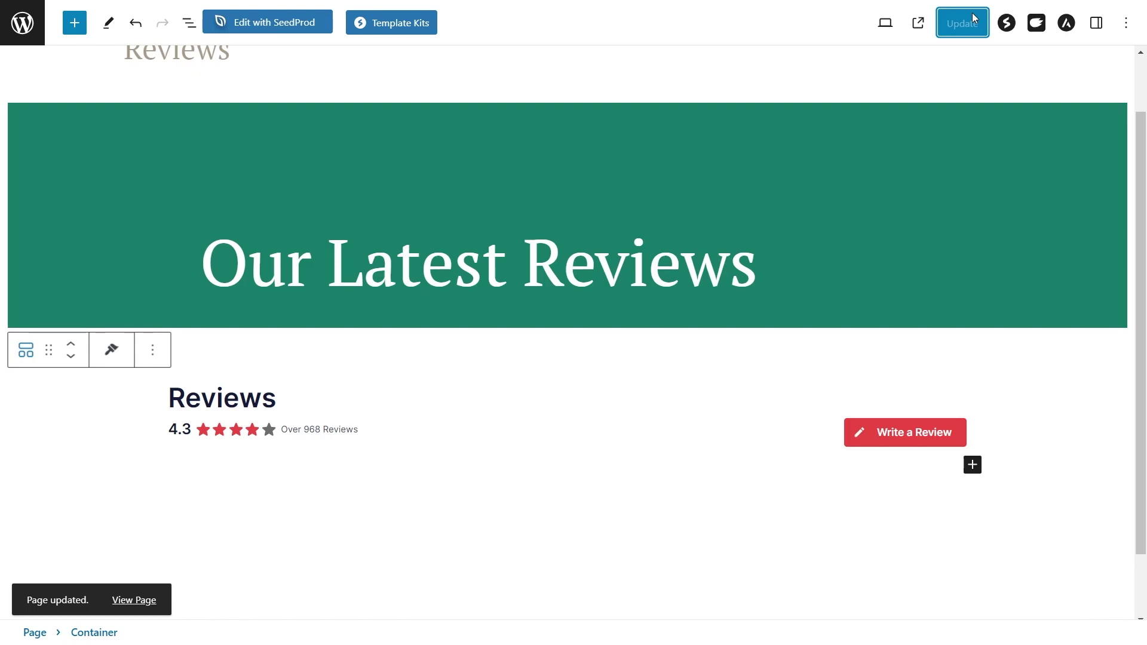
- View the published Reviews page, advance the reviews carousel, and try the feed's Write a Review link
{"action": "left_click", "coordinate": [918, 22]}
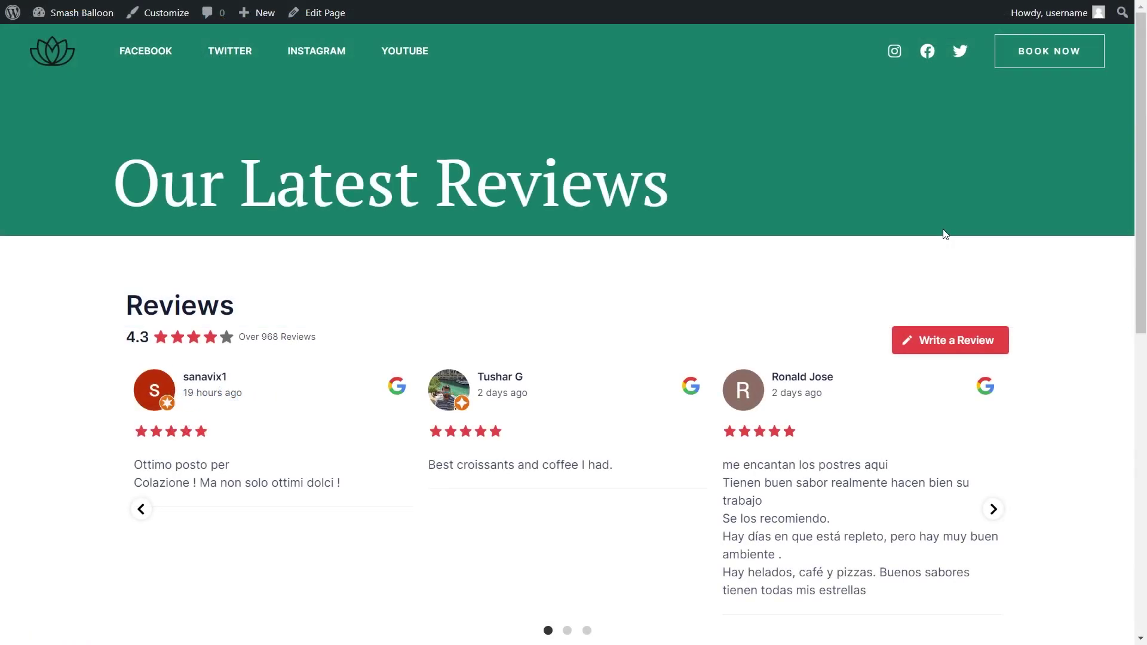
{"action": "scroll", "coordinate": [1050, 286], "scroll_direction": "down", "scroll_amount": 1}
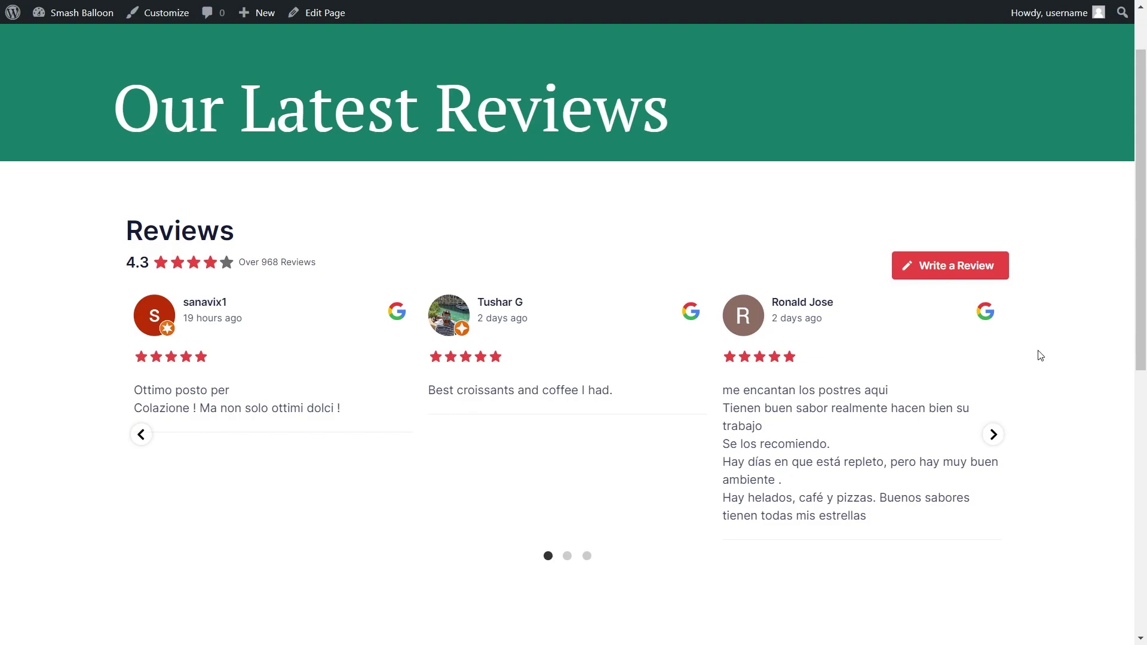
{"action": "left_click", "coordinate": [993, 434]}
{"action": "left_click", "coordinate": [994, 436]}
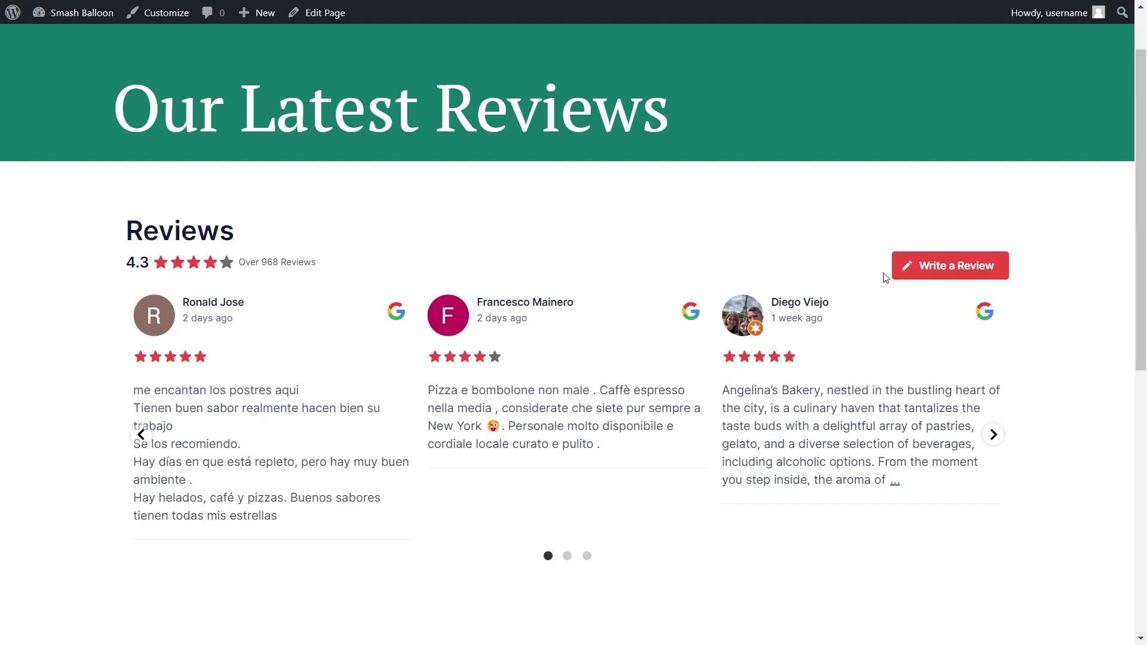
{"action": "left_click", "coordinate": [932, 270]}
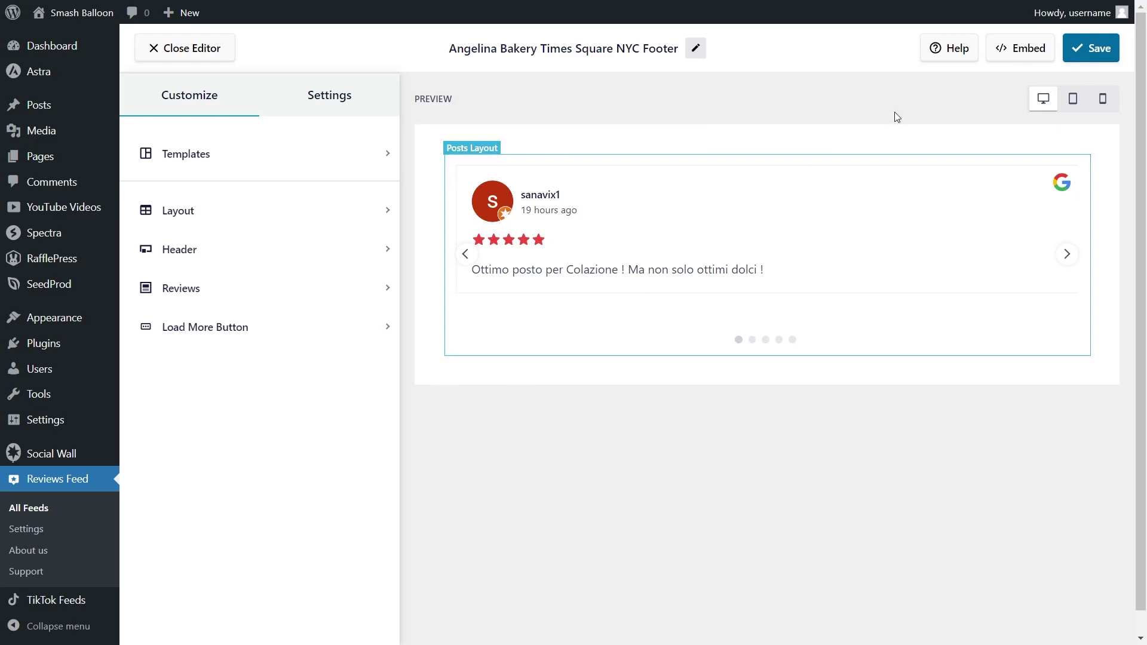
- Copy the embed shortcode of the Angelina Bakery Times Square NYC Footer feed
{"action": "left_click", "coordinate": [1003, 54]}
{"action": "left_click", "coordinate": [763, 312]}
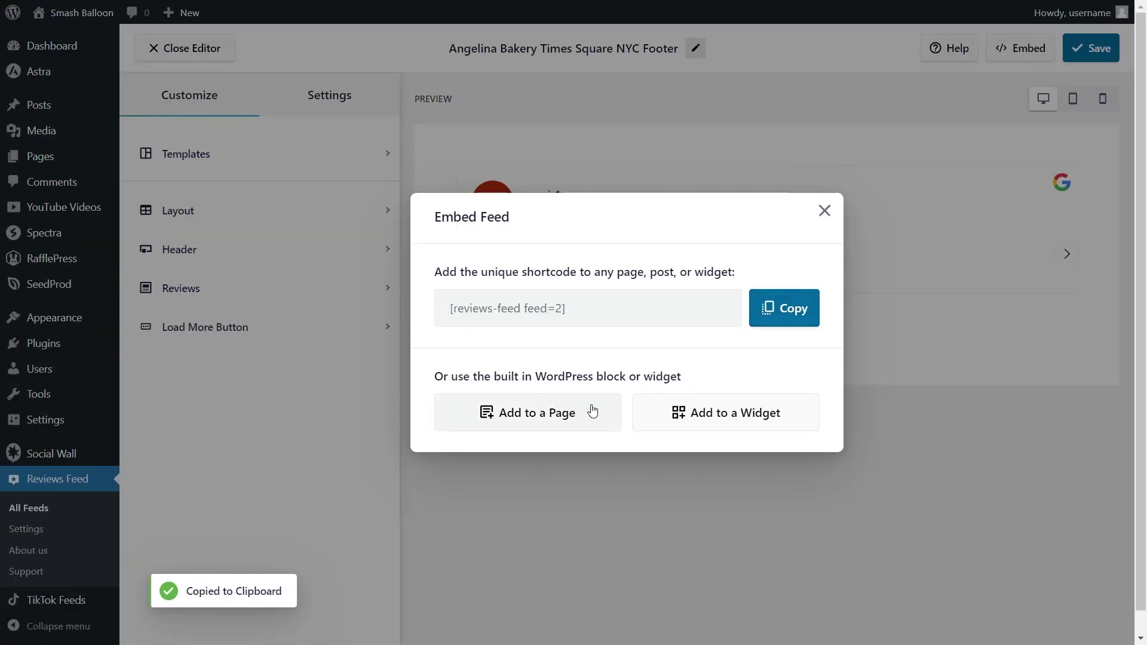
- Add a Shortcode block containing [reviews-feed feed=2] to the Footer Builder Widget 1 area and update the widgets
{"action": "left_click", "coordinate": [720, 418]}
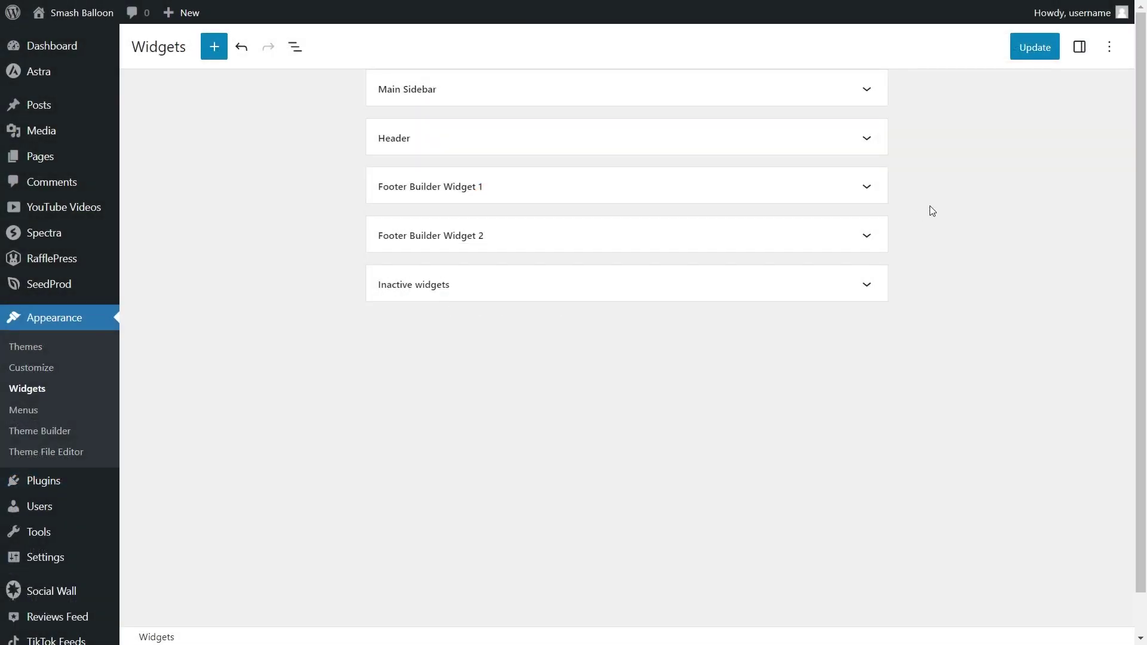
{"action": "left_click", "coordinate": [866, 187]}
{"action": "left_click", "coordinate": [631, 253]}
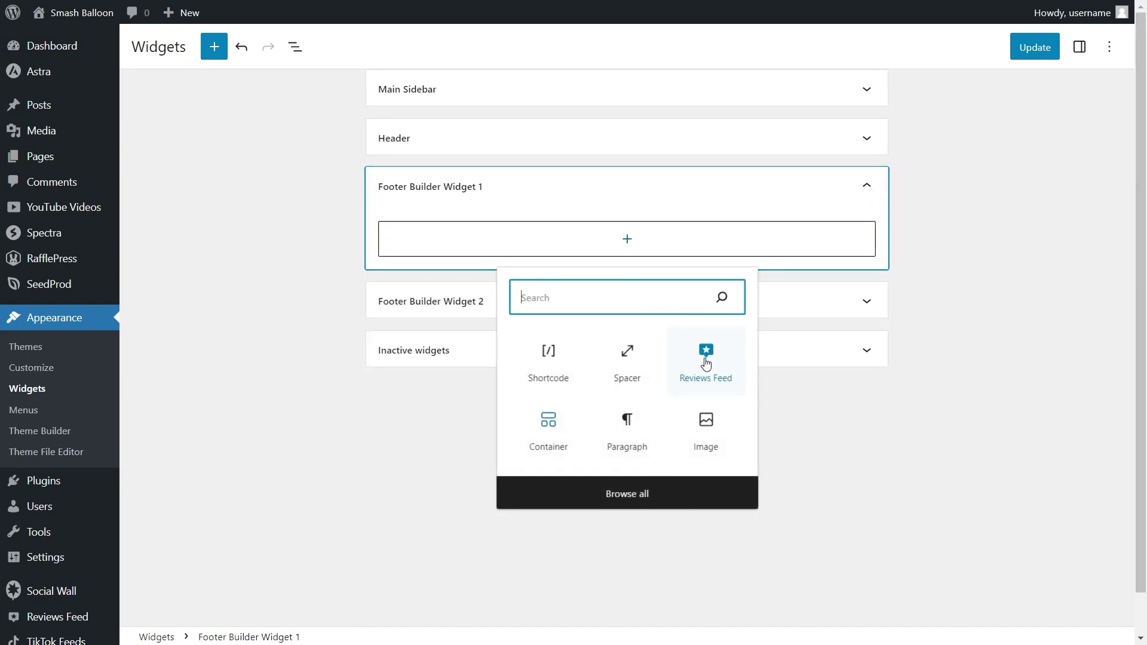
{"action": "left_click", "coordinate": [574, 364]}
{"action": "left_click", "coordinate": [494, 281]}
{"action": "key", "text": "ctrl+v"}
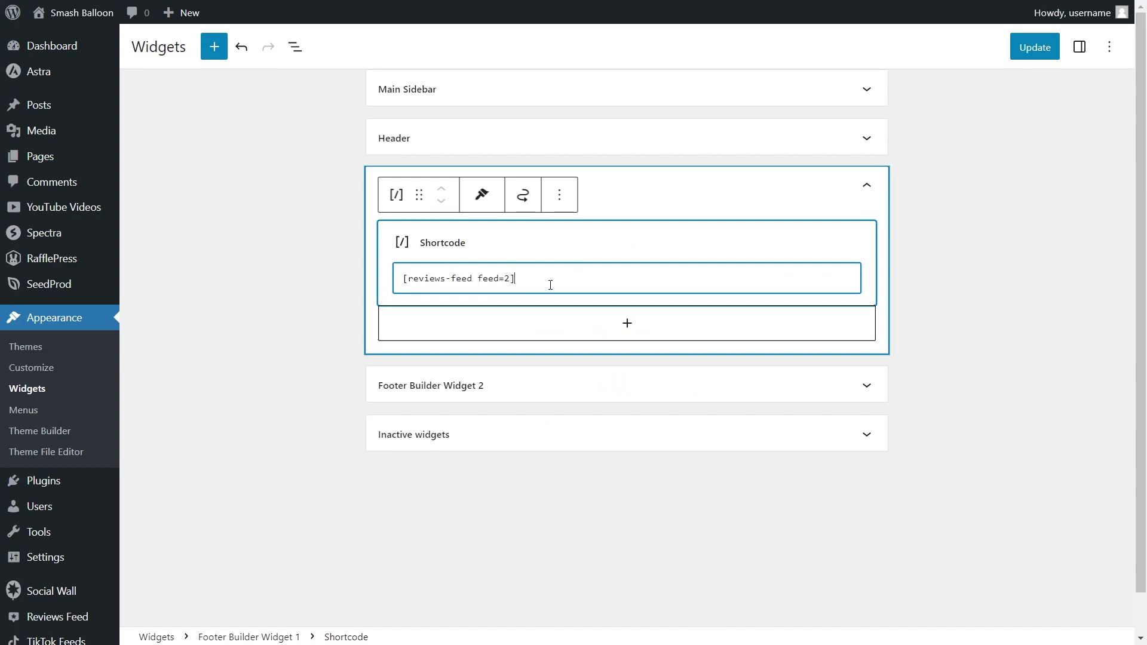
{"action": "left_click", "coordinate": [1023, 48]}
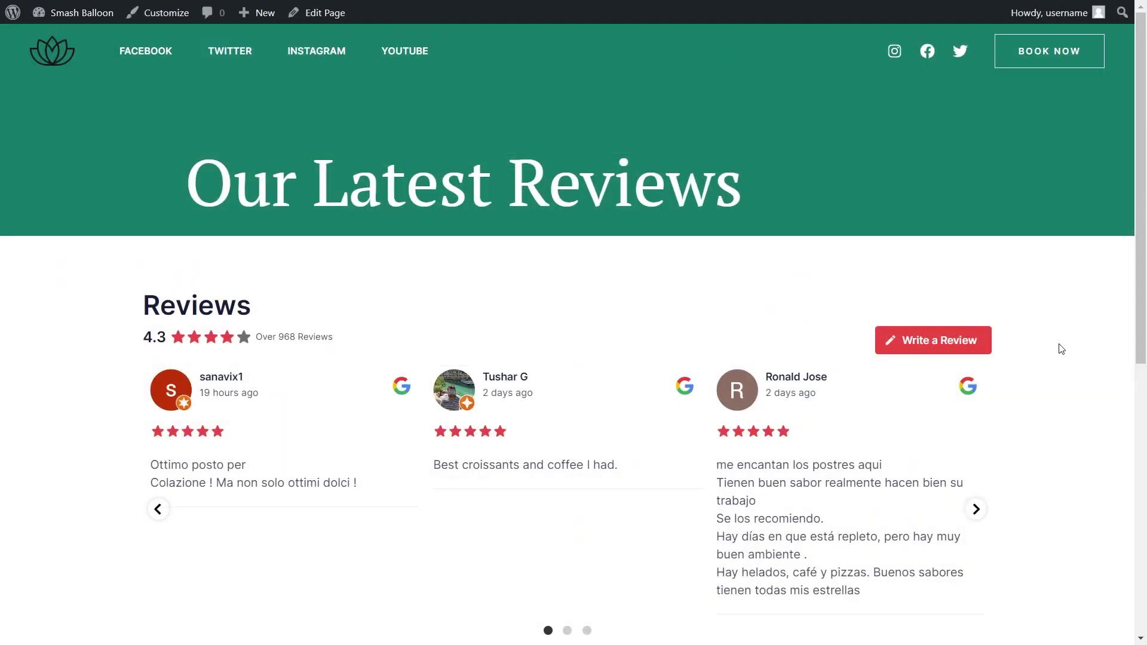
- Check both review feeds on the published Reviews page and advance the footer reviews carousel by three reviews
{"action": "scroll", "coordinate": [1023, 344], "scroll_direction": "down", "scroll_amount": 3}
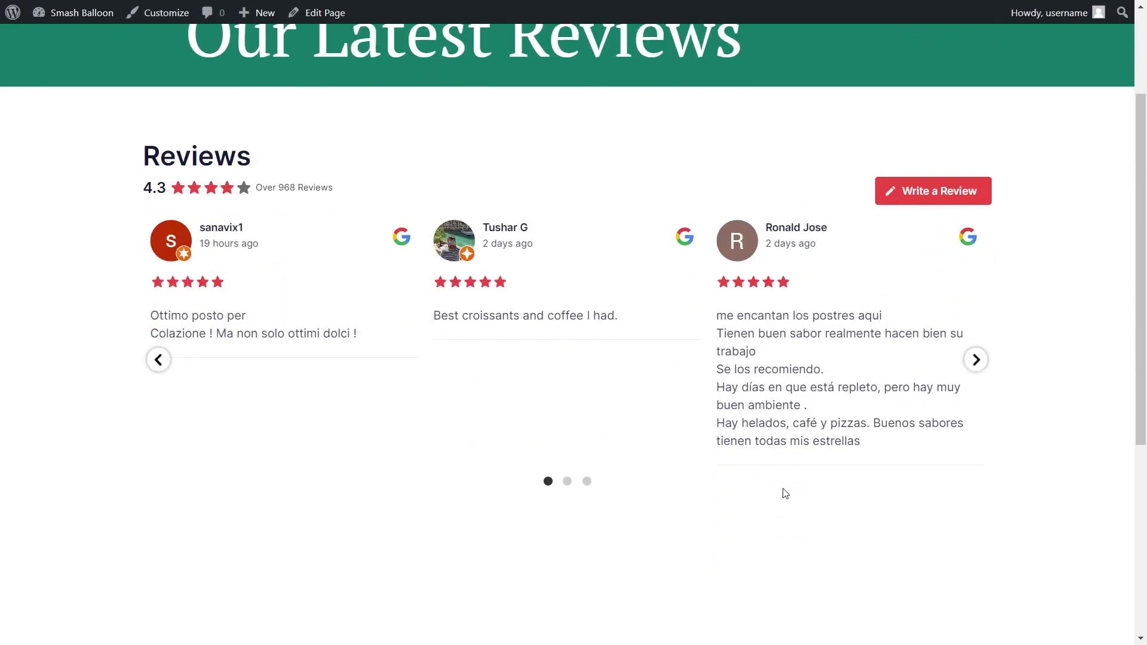
{"action": "scroll", "coordinate": [894, 458], "scroll_direction": "down", "scroll_amount": 6}
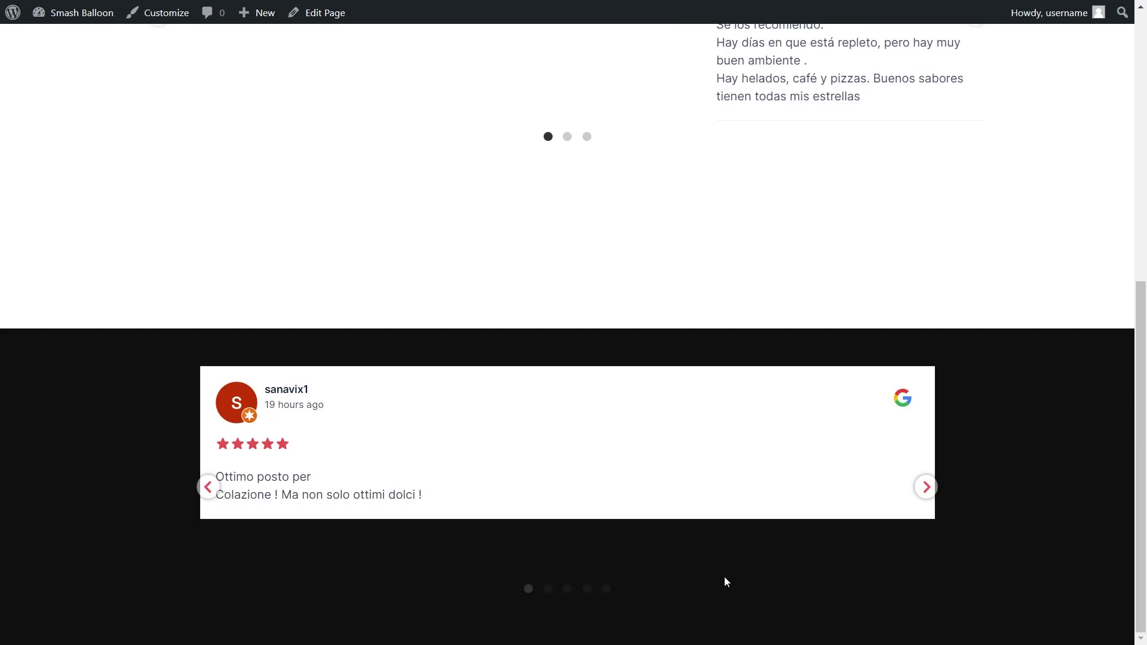
{"action": "left_click", "coordinate": [926, 487]}
{"action": "left_click", "coordinate": [927, 488]}
{"action": "left_click", "coordinate": [927, 488]}
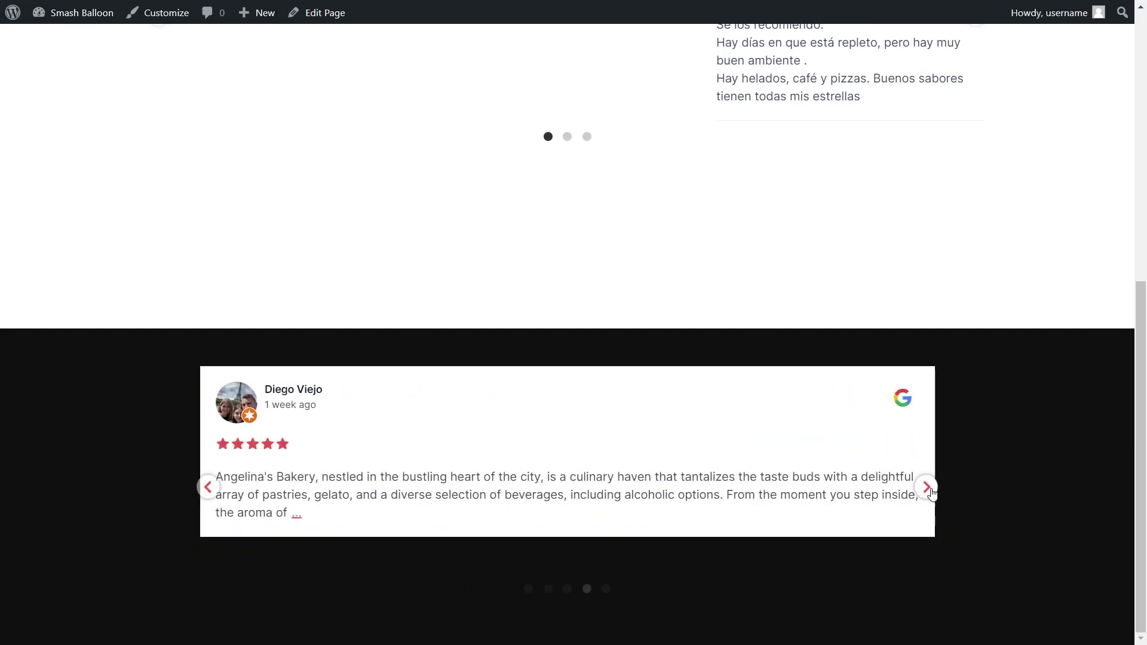
{"action": "scroll", "coordinate": [981, 512], "scroll_direction": "up", "scroll_amount": 6}
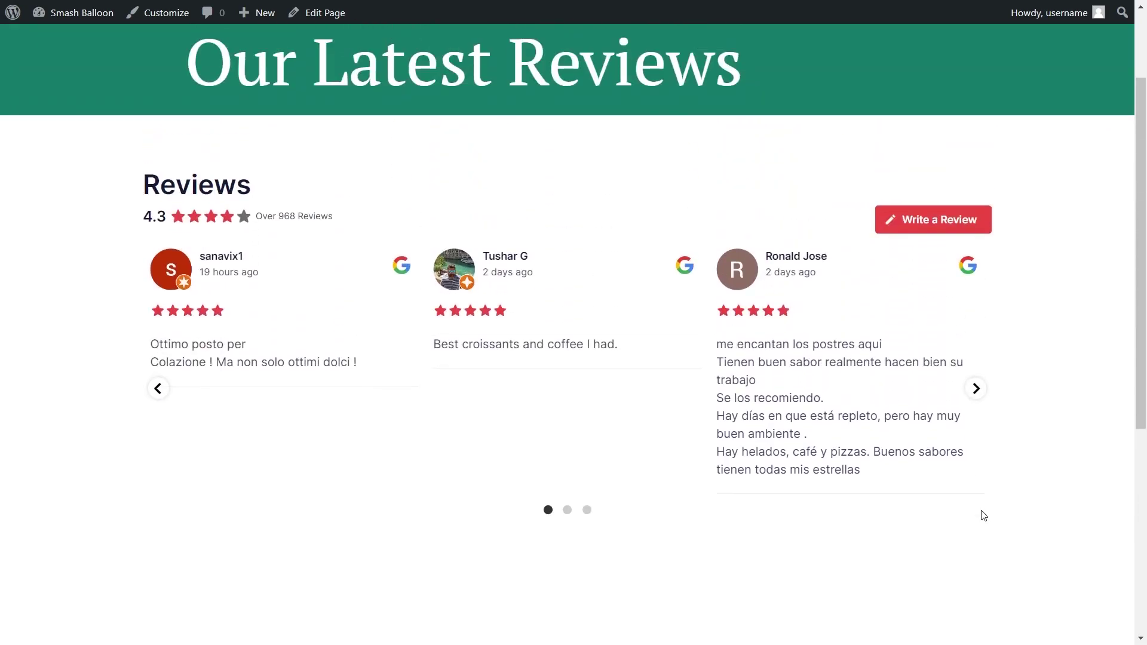
{"action": "scroll", "coordinate": [958, 531], "scroll_direction": "down", "scroll_amount": 6}
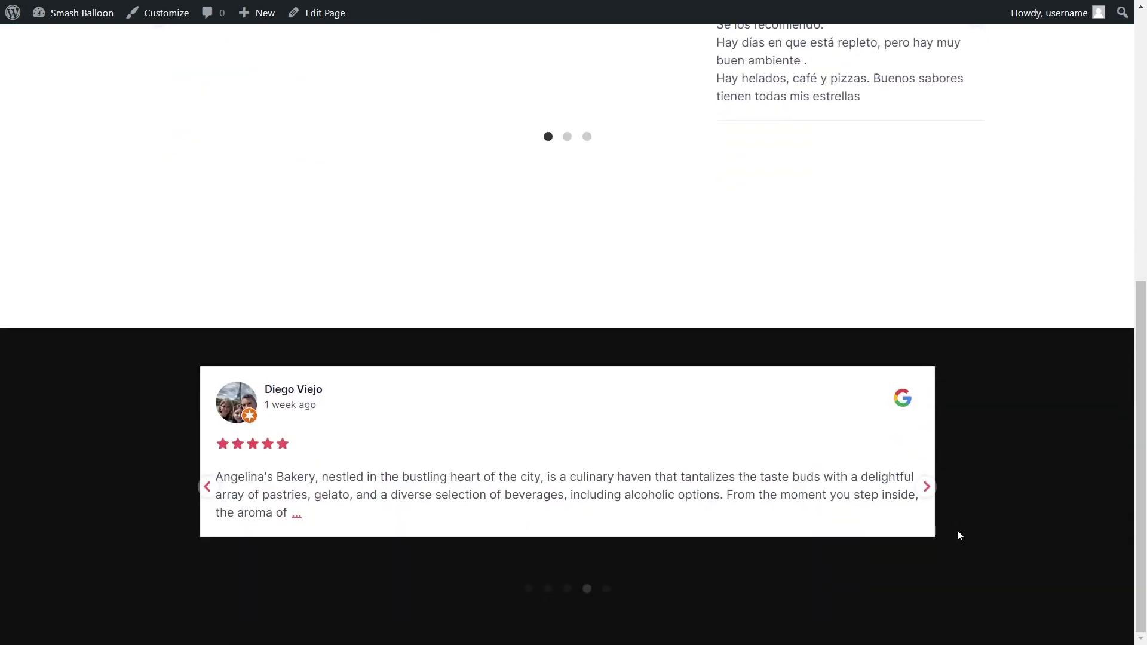